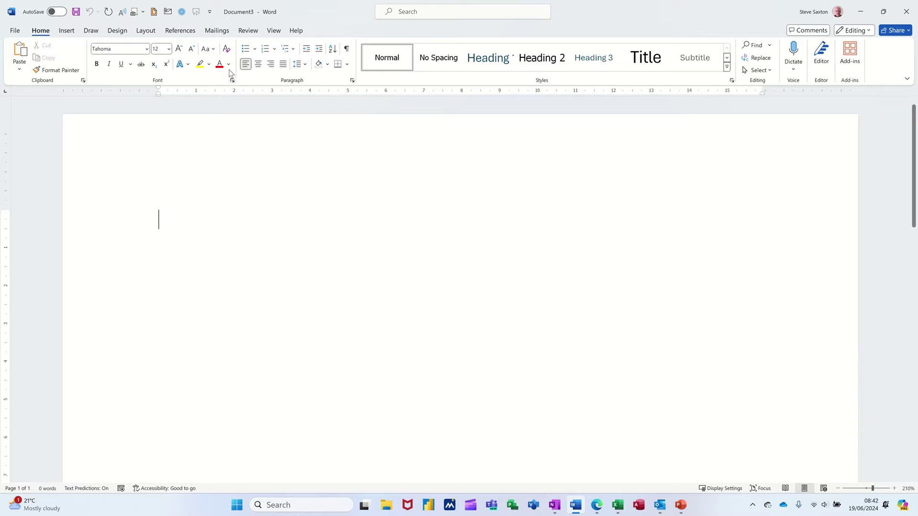
Make the blank document a mail-merge letter and list the recipient source options.
left_click(217, 31)
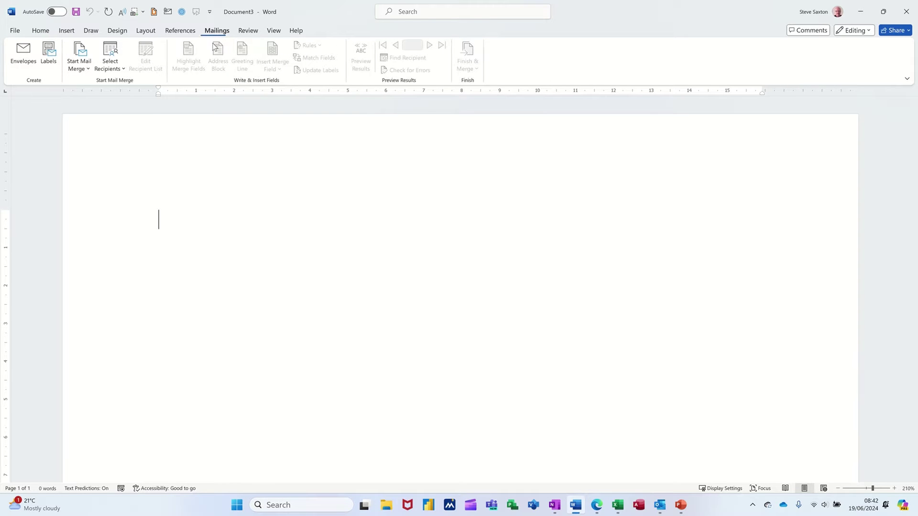
left_click(87, 70)
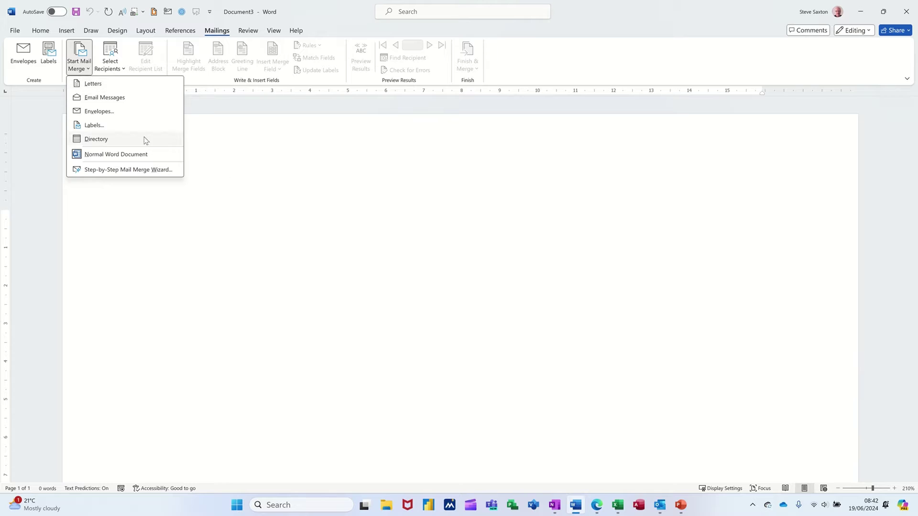
left_click(93, 85)
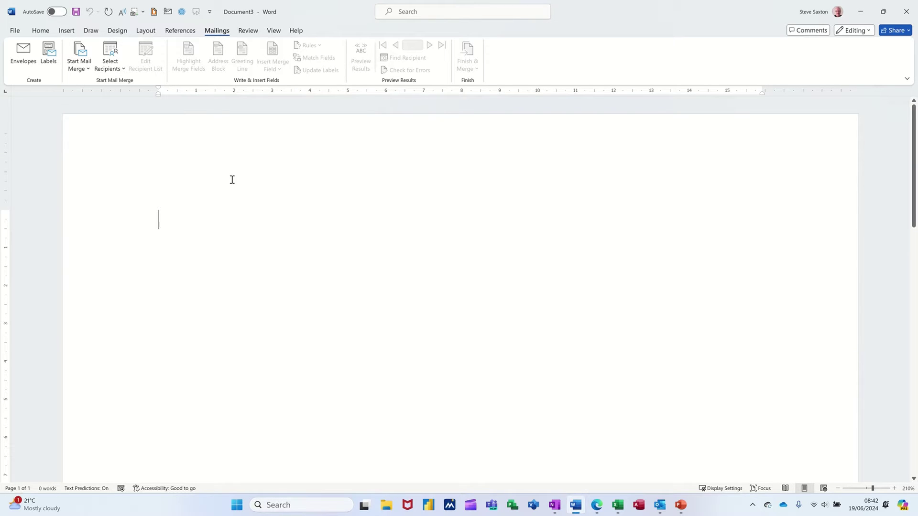
left_click(121, 70)
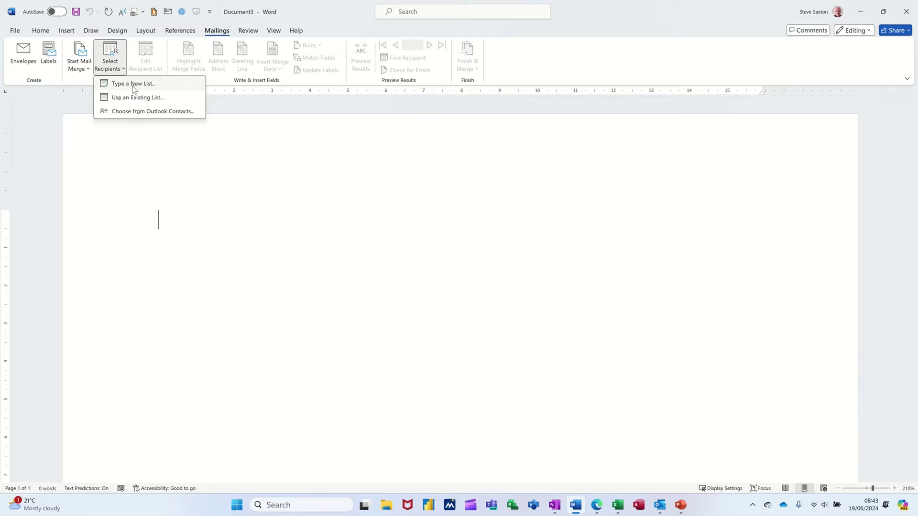
Start a new typed recipient list, shift its dialog left, and open Customise Columns.
left_click(134, 84)
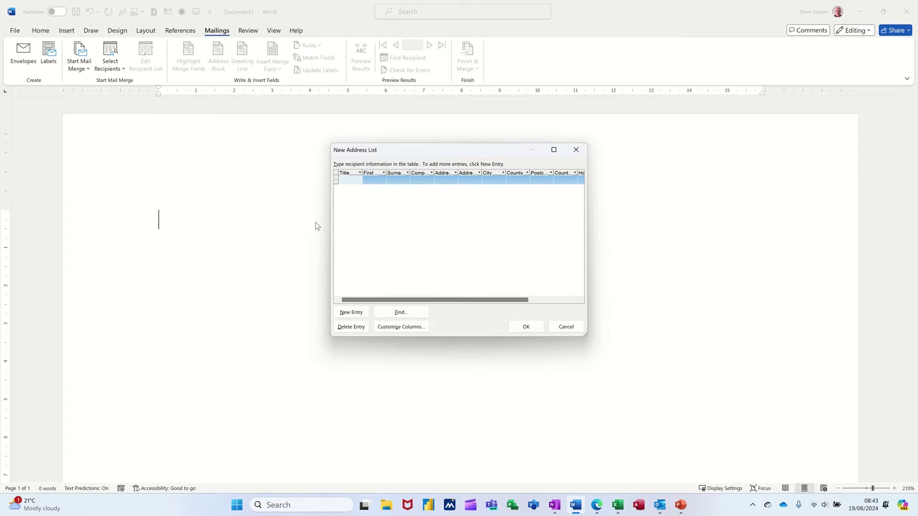
left_click_drag(457, 154, 354, 165)
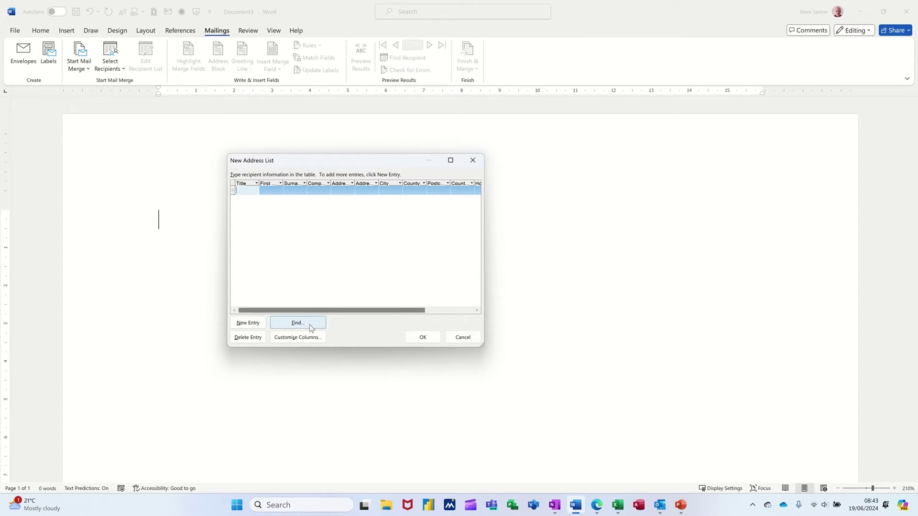
left_click(298, 340)
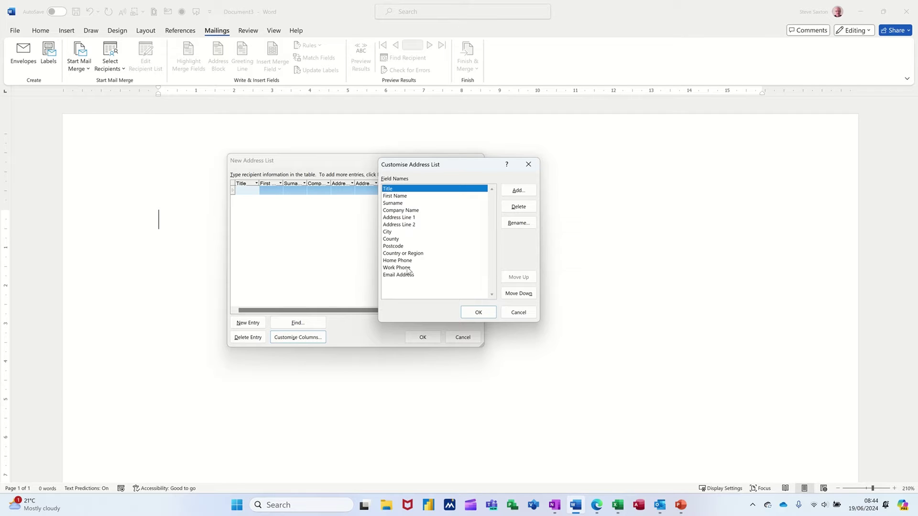
Delete the Country or Region, Company Name and Address Line 2 fields from the list.
left_click(413, 248)
left_click(414, 254)
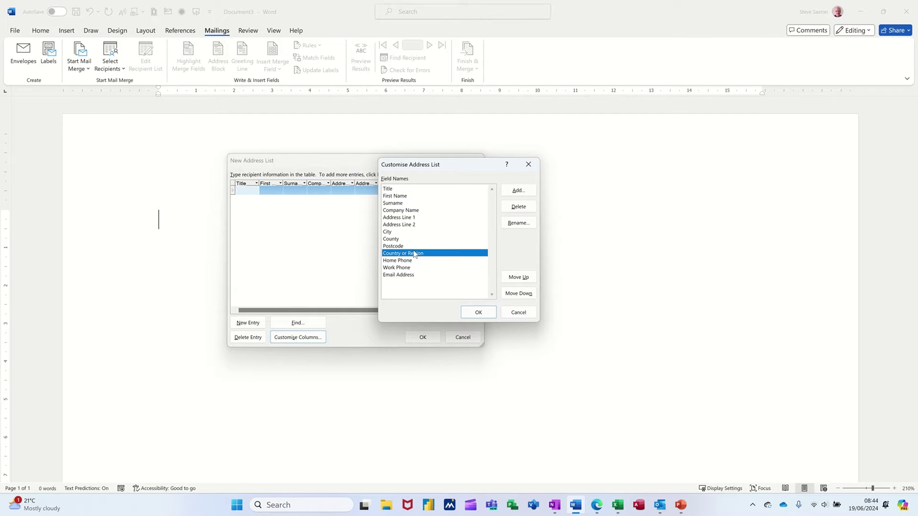
left_click(517, 208)
left_click(445, 278)
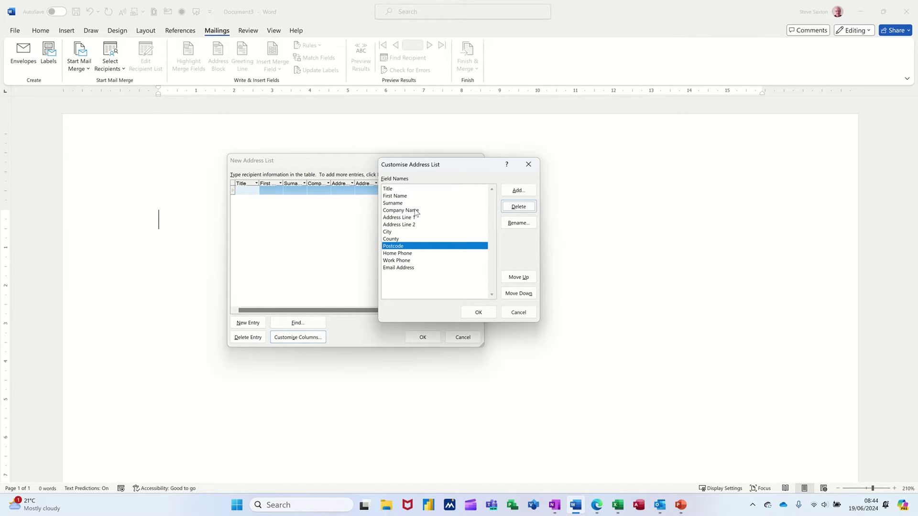
left_click(416, 211)
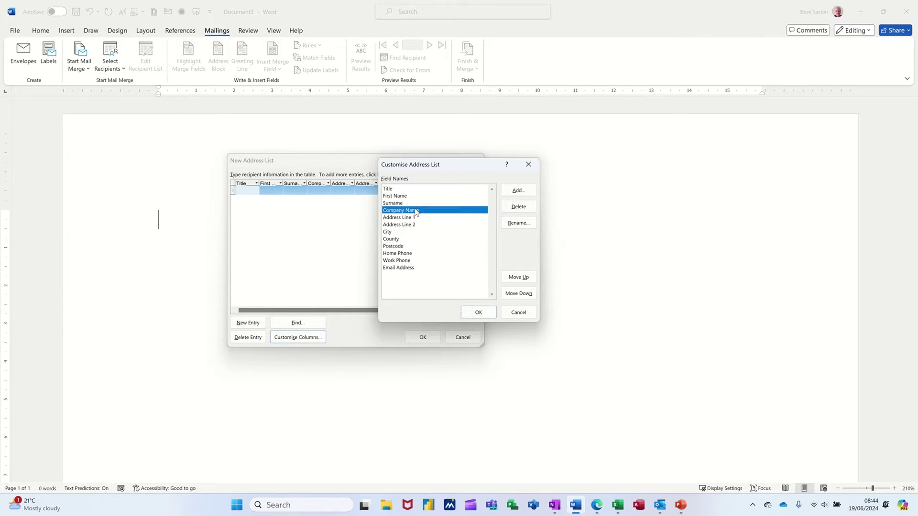
left_click(518, 207)
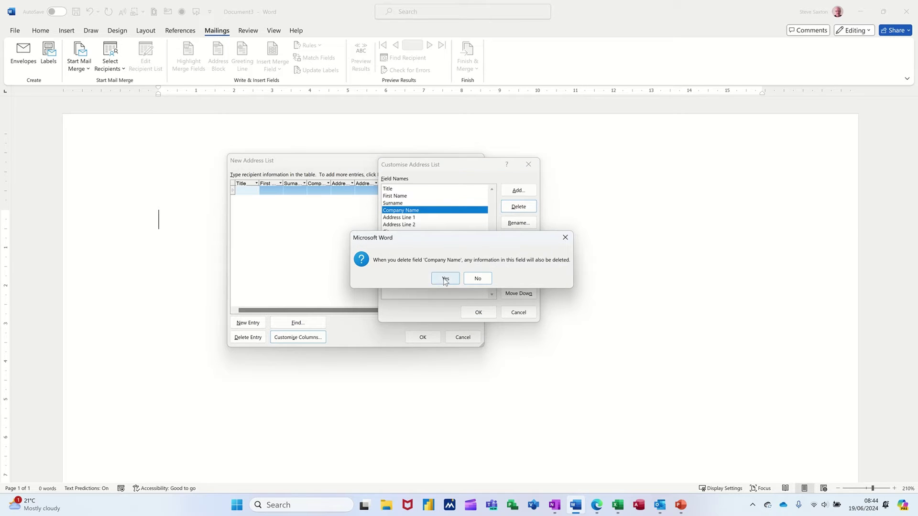
left_click(444, 276)
left_click(417, 218)
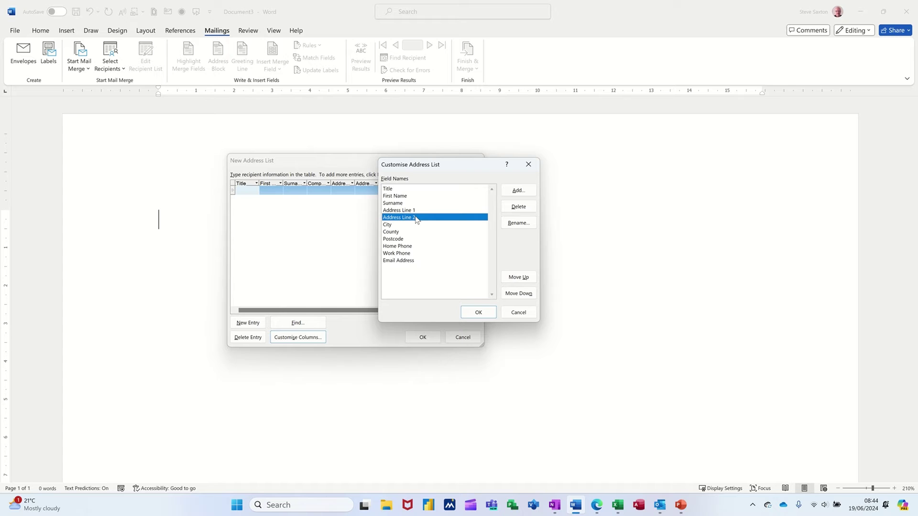
left_click(520, 209)
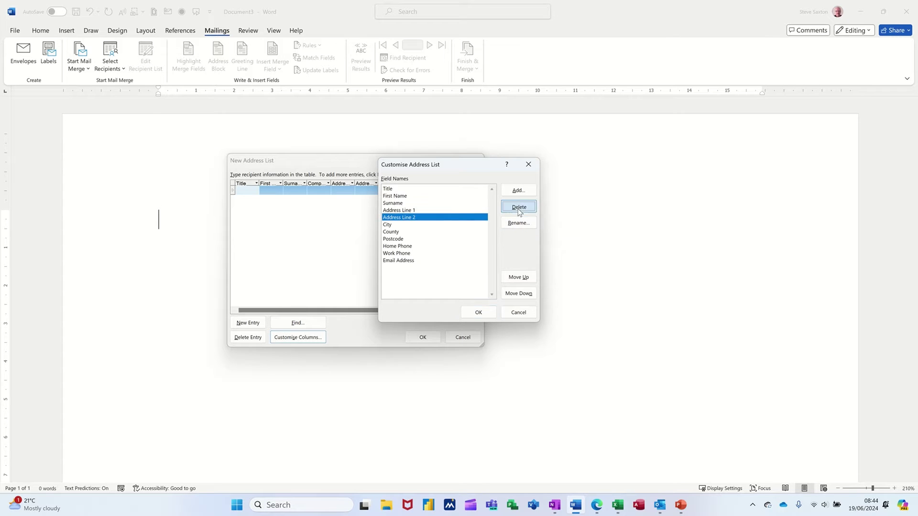
left_click(436, 277)
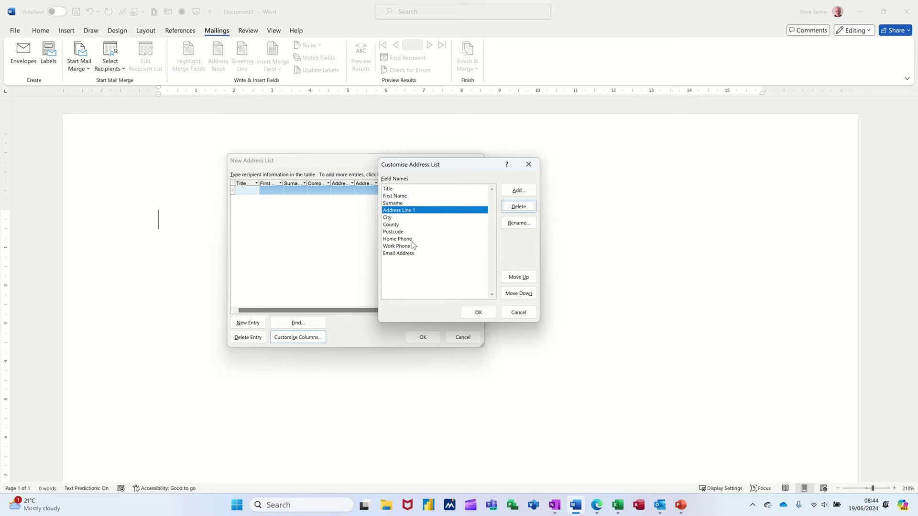
Delete the Home Phone, Work Phone and Email Address fields and apply the reduced columns.
left_click(412, 239)
left_click(518, 210)
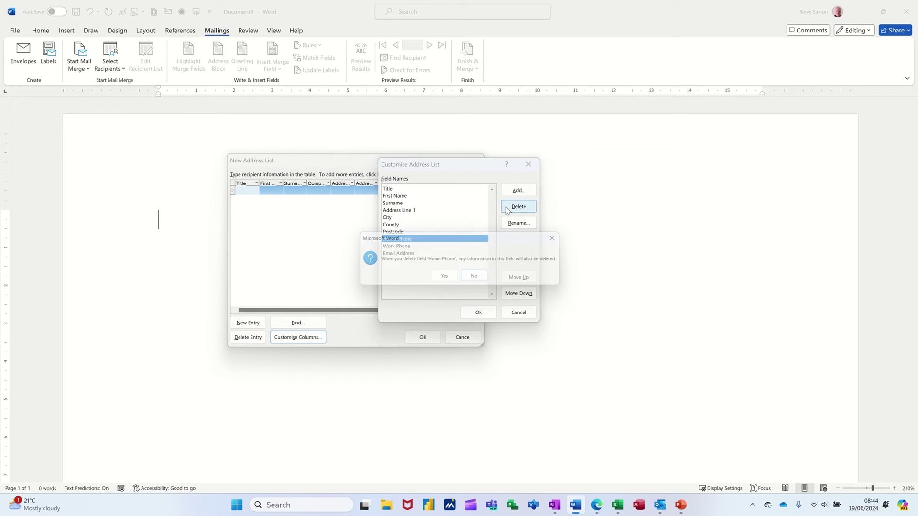
left_click(442, 283)
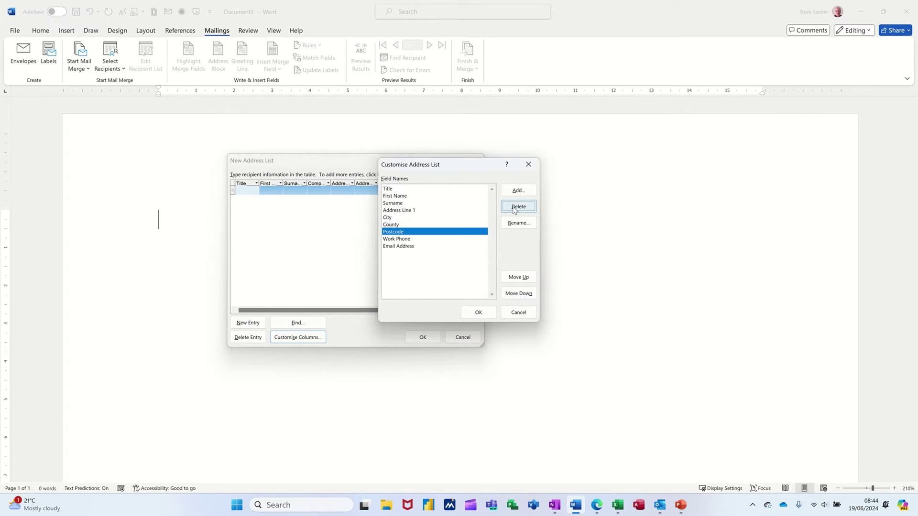
left_click(411, 239)
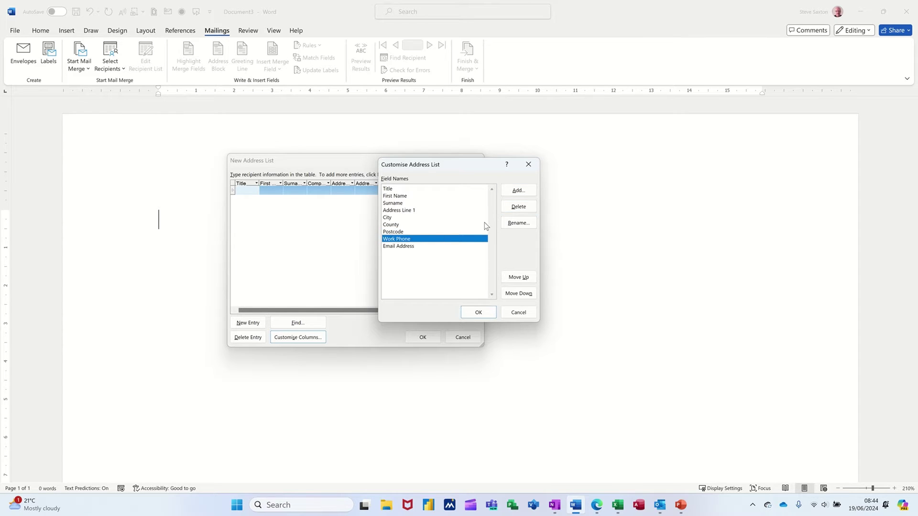
left_click(518, 207)
left_click(444, 276)
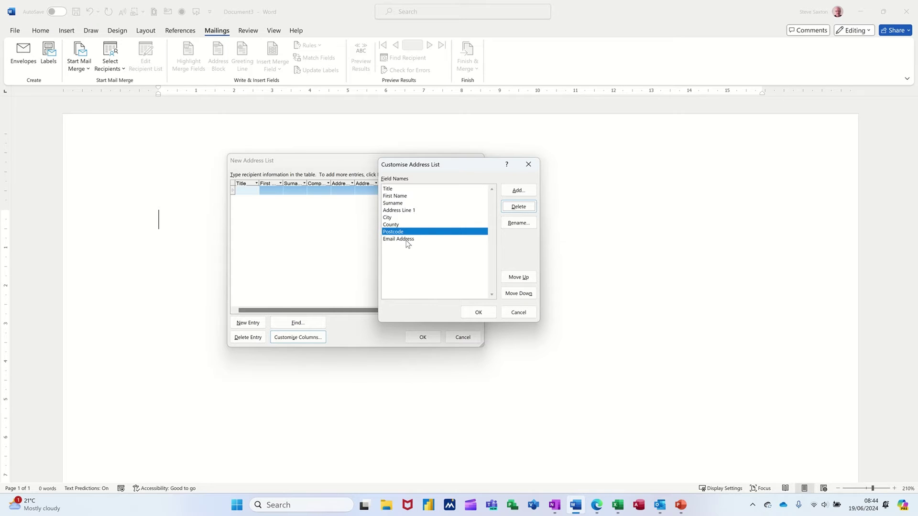
left_click(408, 240)
left_click(518, 206)
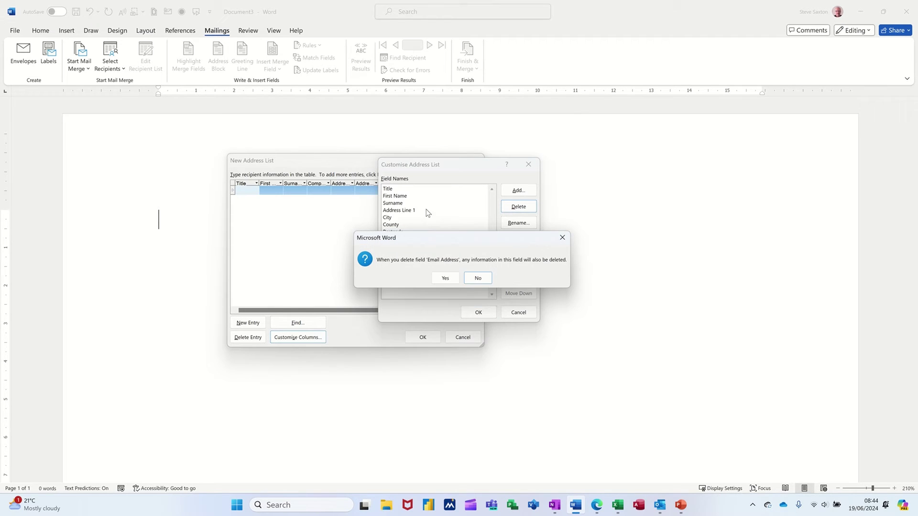
left_click(440, 280)
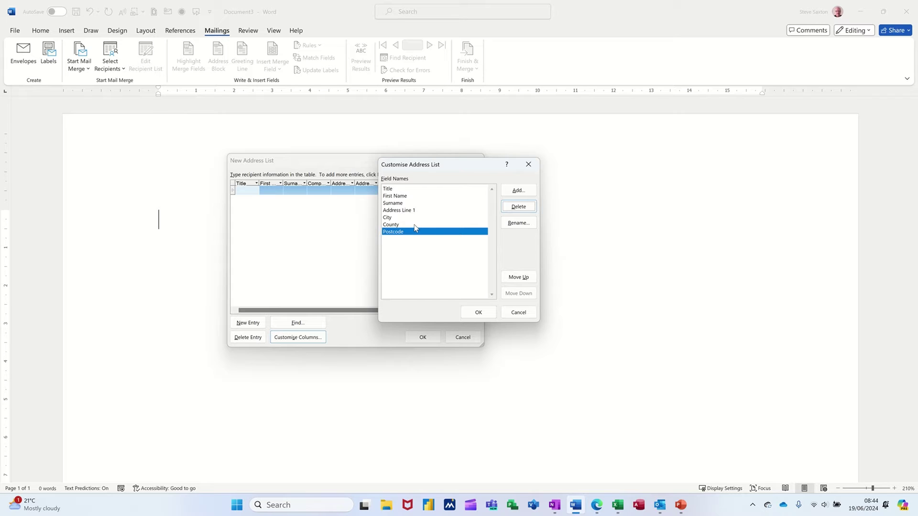
left_click(476, 313)
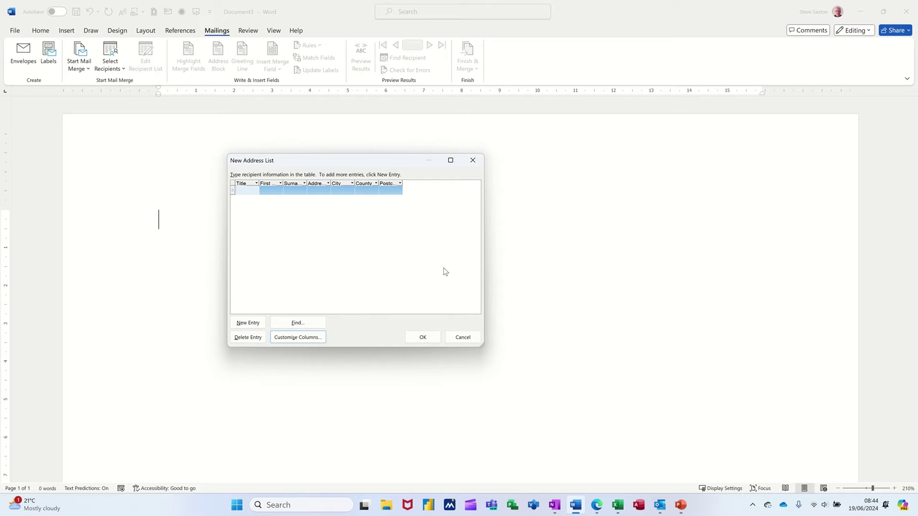
Fill in the first recipient's title, first name, surname, address, city, county and postcode.
type("Mr")
key("Tab")
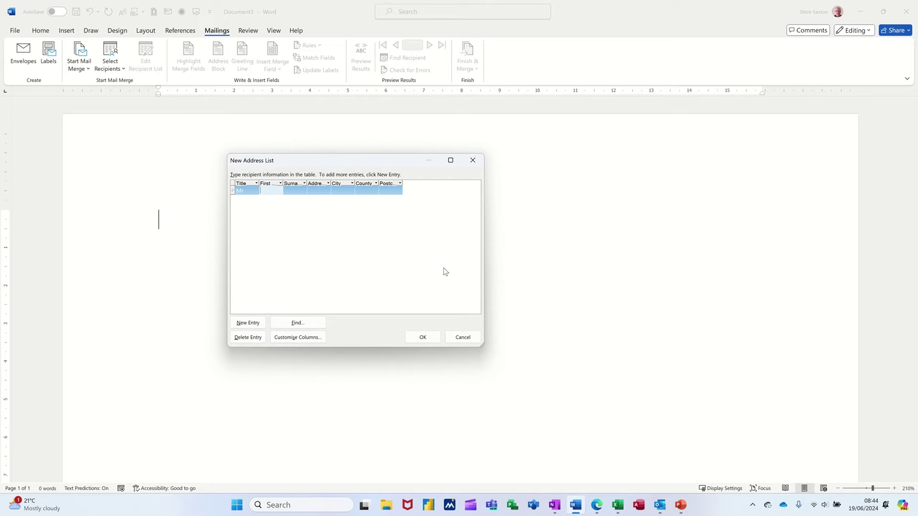
key("Tab")
key("Tab")
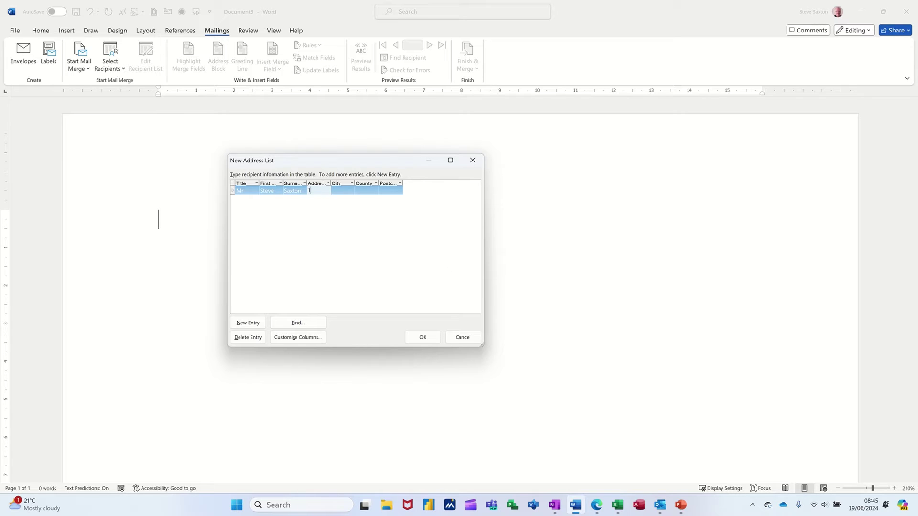
key("Tab")
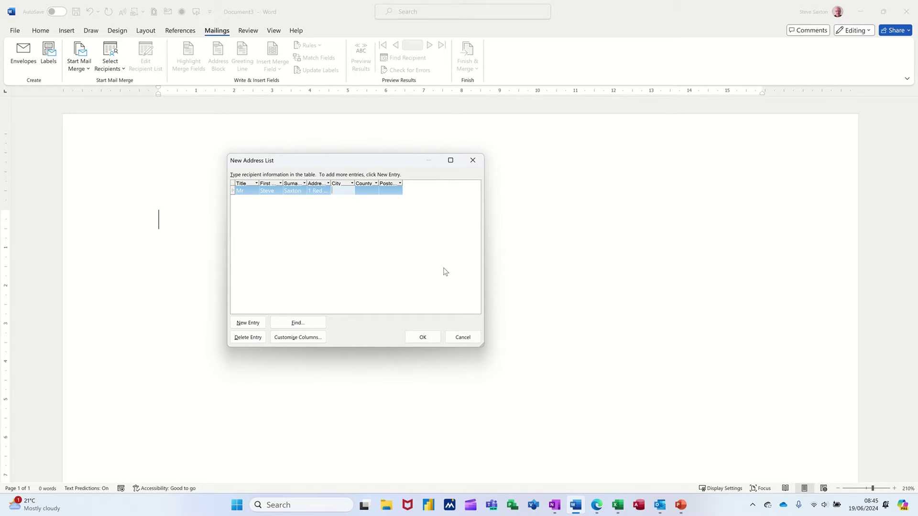
type("Leeds")
key("Tab")
type("W Yorks")
key("Tab")
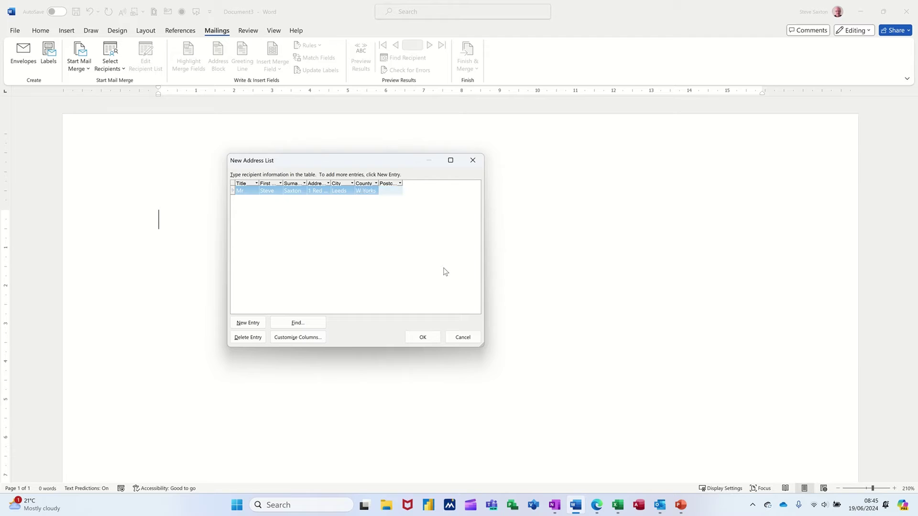
type("LS1 1RD")
key("Tab")
Enter a second recipient titled Mrs with first name, surname, address, city, county and postcode.
type("Mrs")
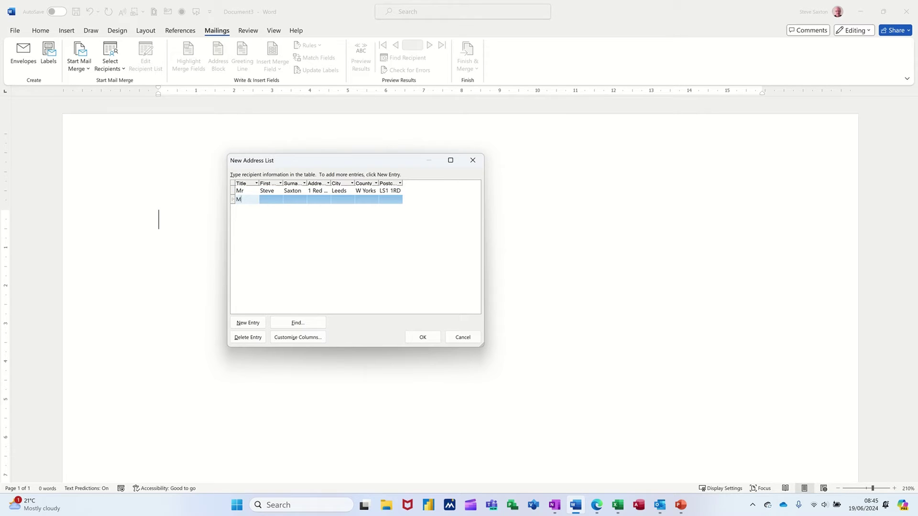
key("Tab")
key("Tab")
key("Tab")
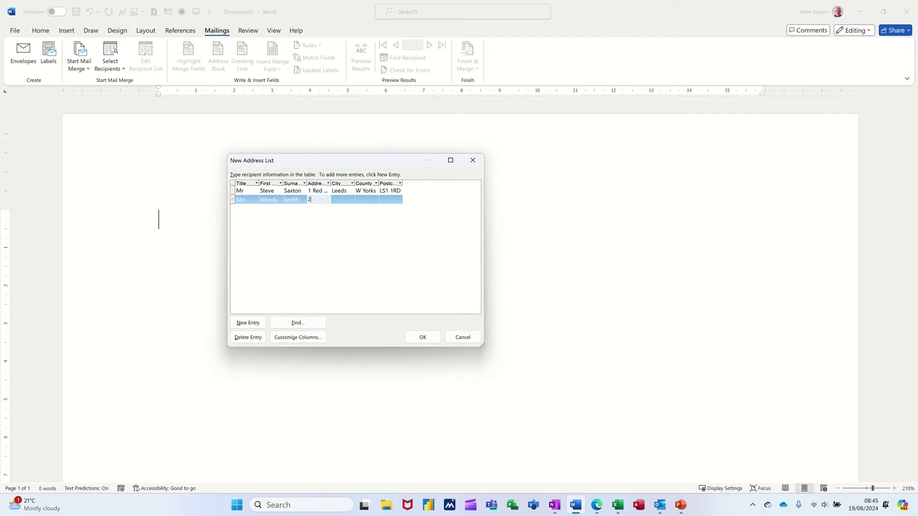
key("Tab")
type("Leeds")
key("Tab")
type("W Yorks")
key("Tab")
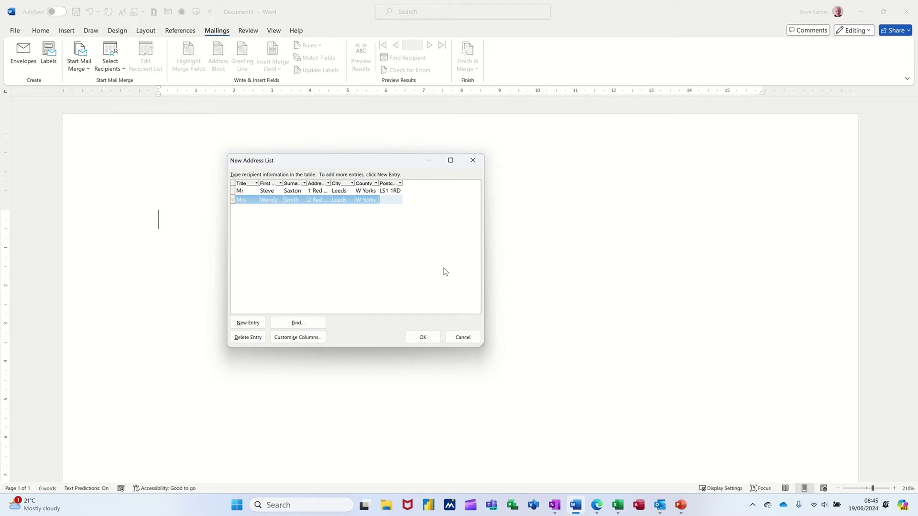
type("LS1 1DR")
key("Tab")
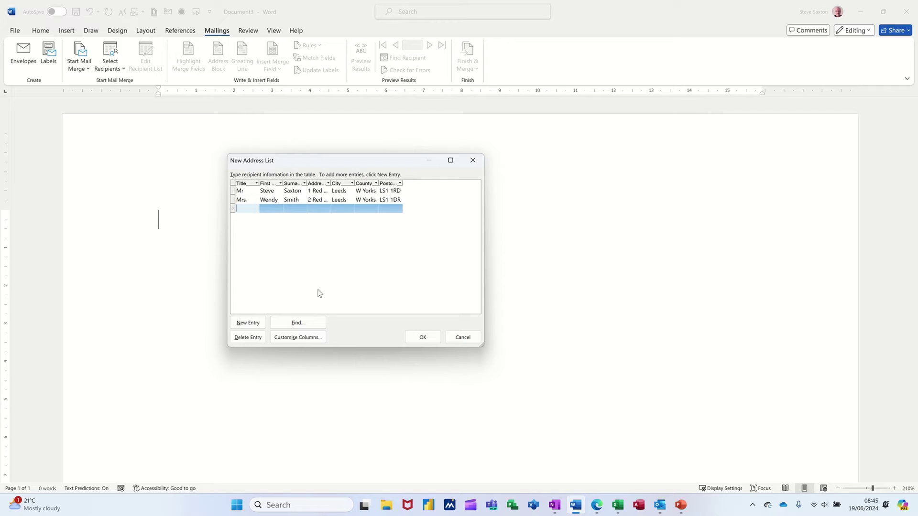
Finish the address list and save it as MyList.
left_click(422, 337)
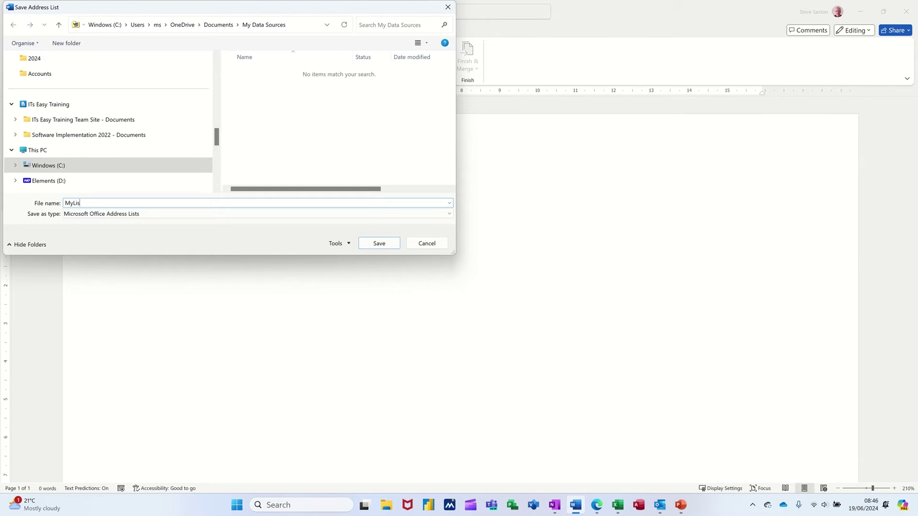
key("Return")
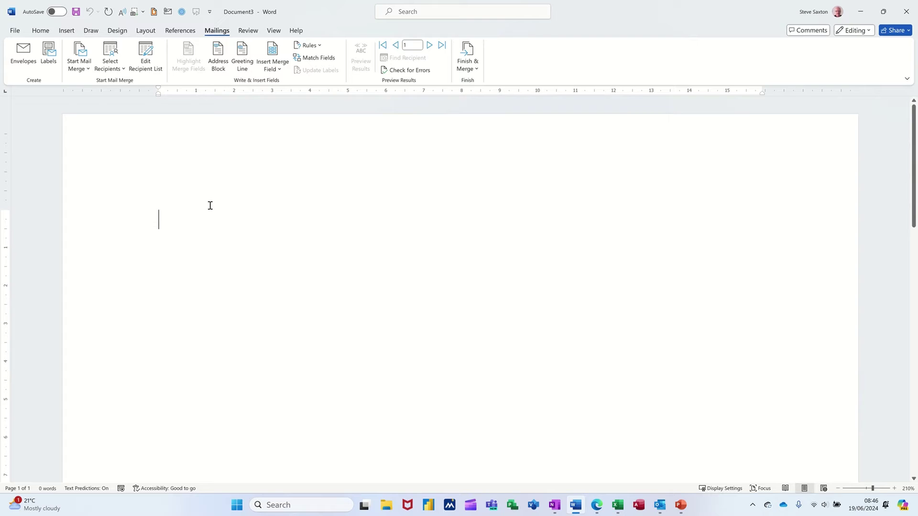
left_click(150, 68)
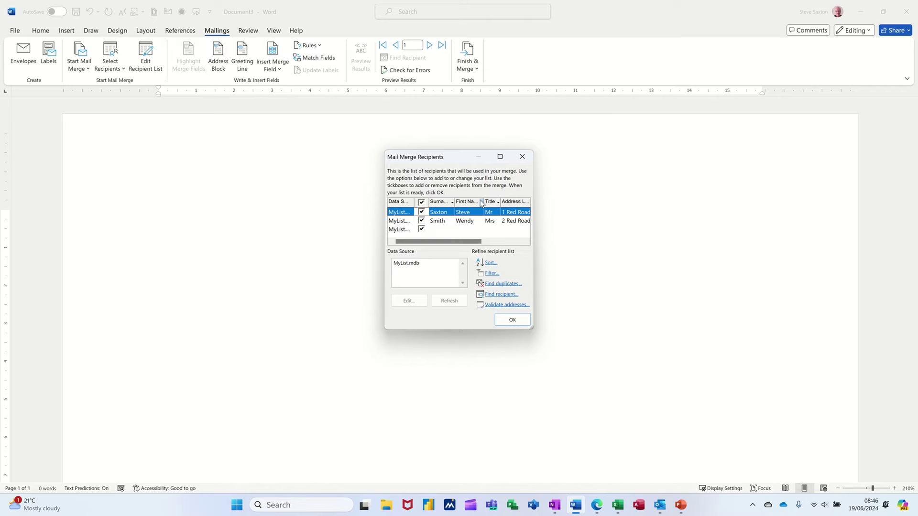
left_click(481, 203)
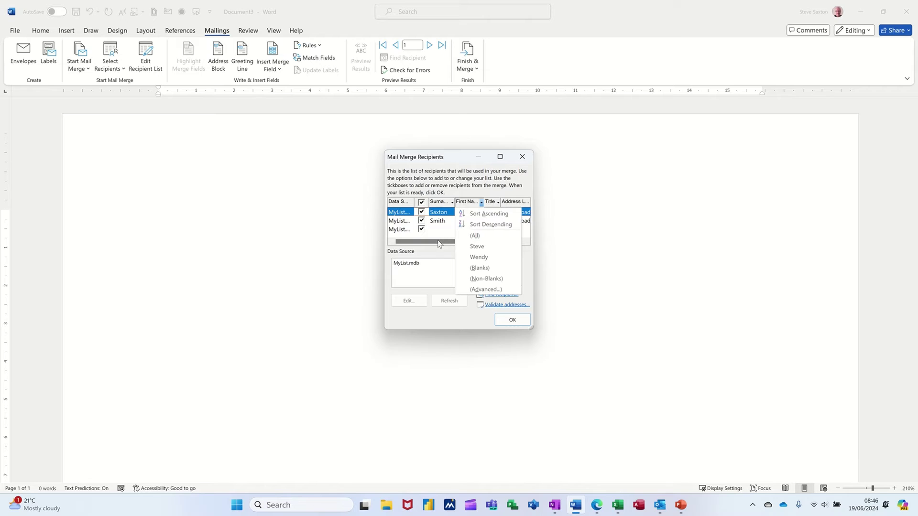
left_click(429, 251)
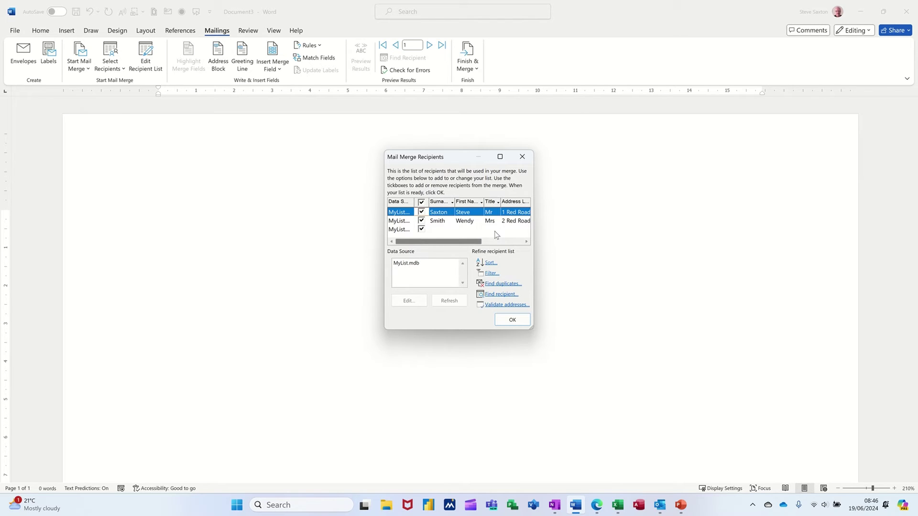
left_click(406, 266)
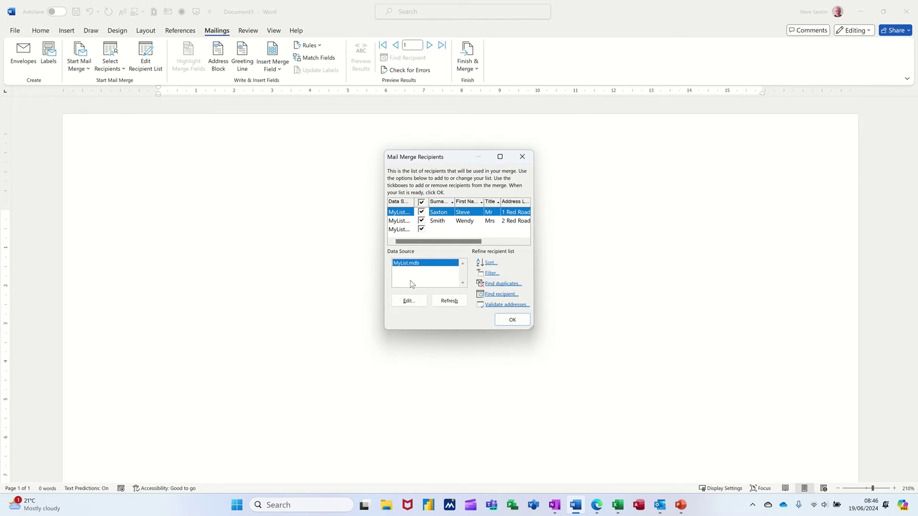
left_click(408, 301)
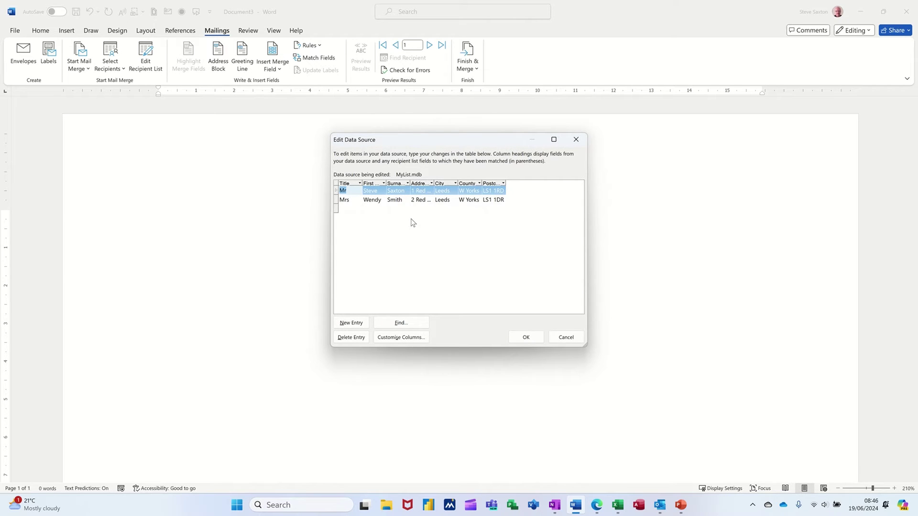
left_click(555, 339)
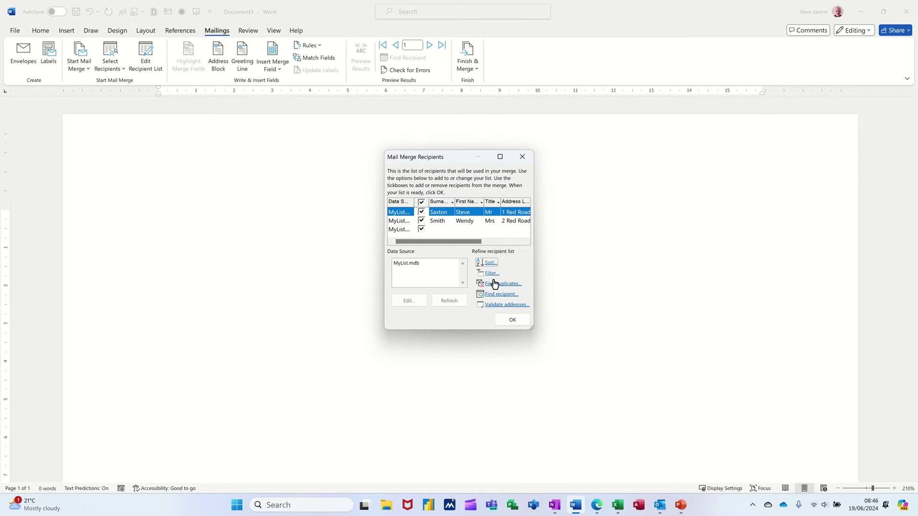
left_click(512, 320)
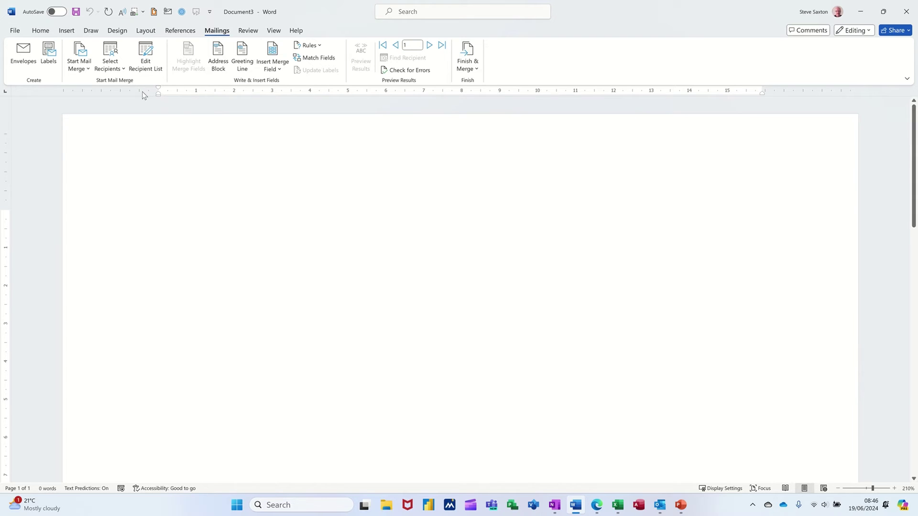
Use an existing list: the CompanyRecords-Admin database in Access Training files 2024 > Training Database L1.
left_click(118, 67)
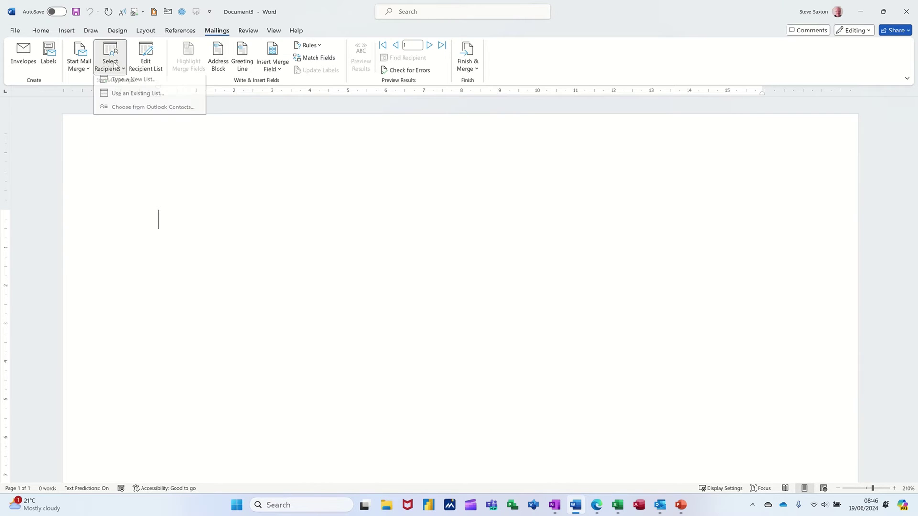
left_click(124, 98)
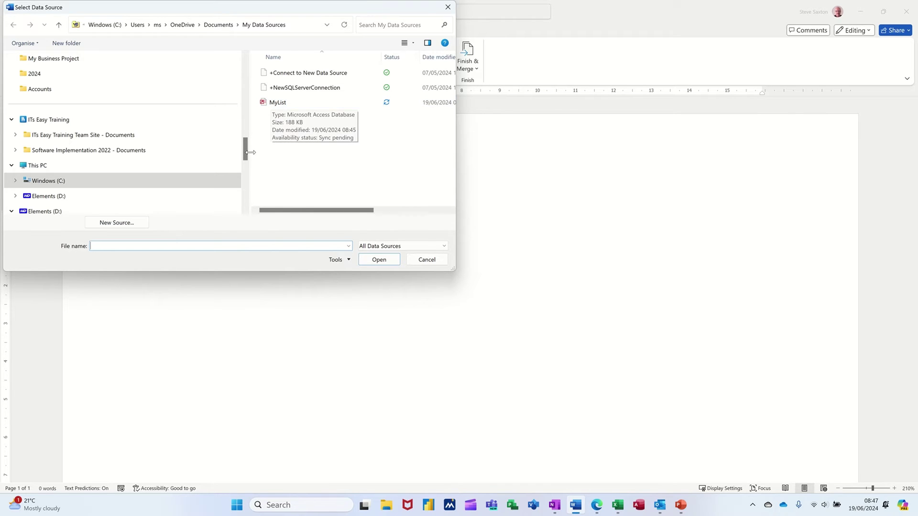
left_click_drag(245, 151, 243, 101)
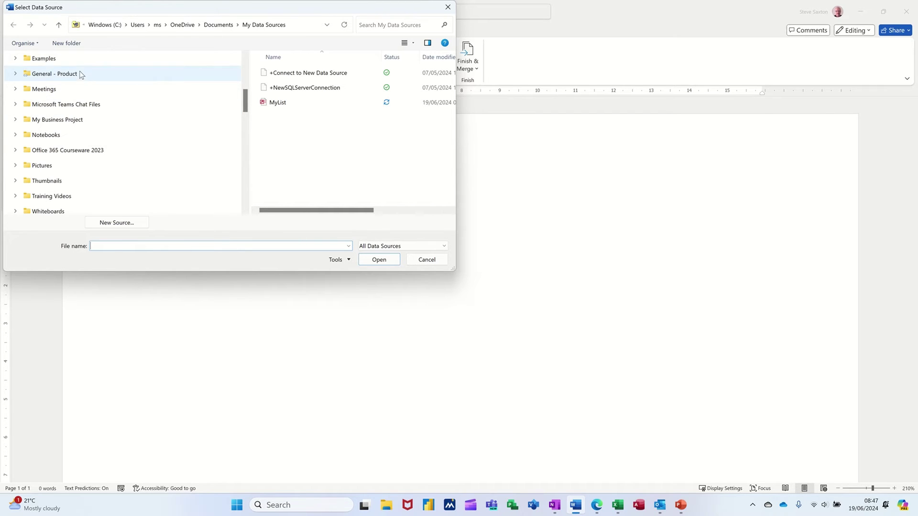
left_click(85, 60)
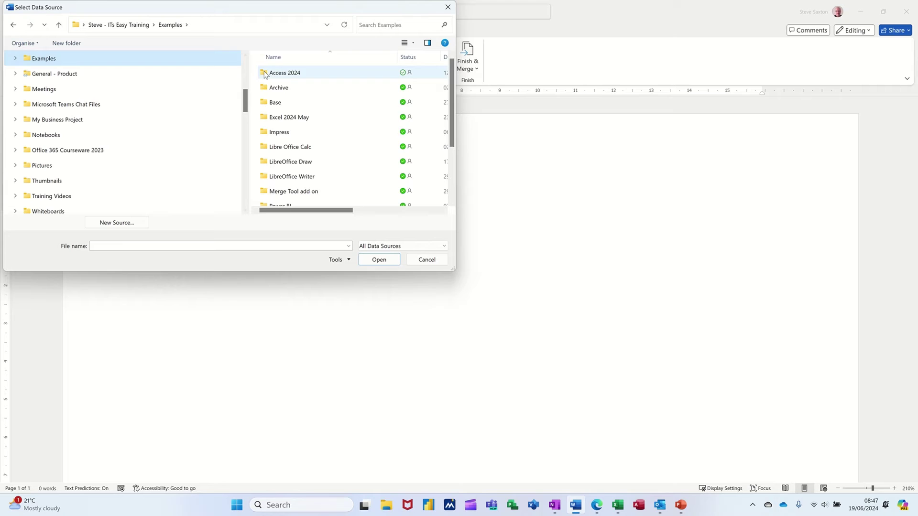
double_click(293, 74)
double_click(295, 74)
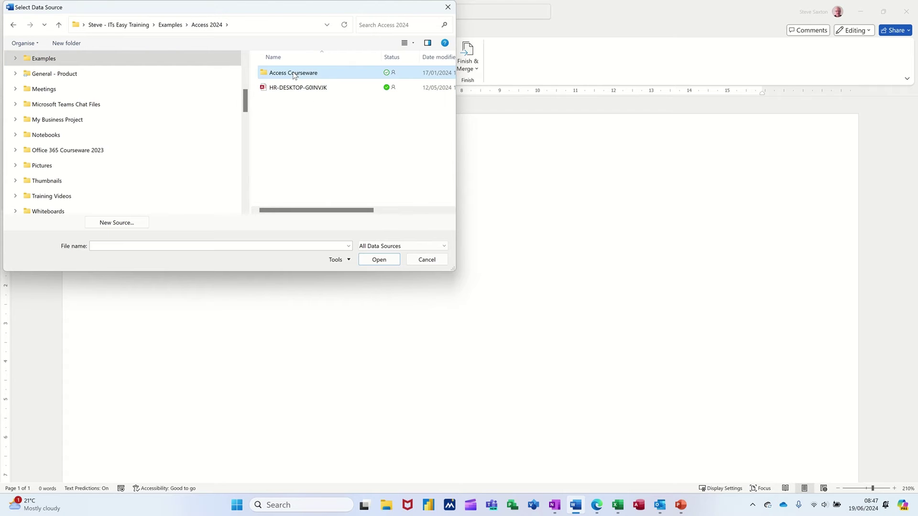
left_click(302, 117)
double_click(302, 116)
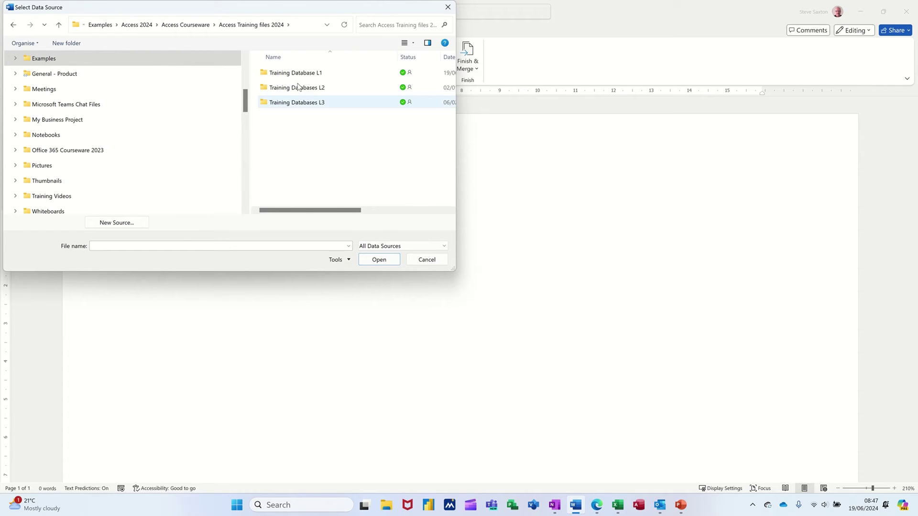
double_click(296, 73)
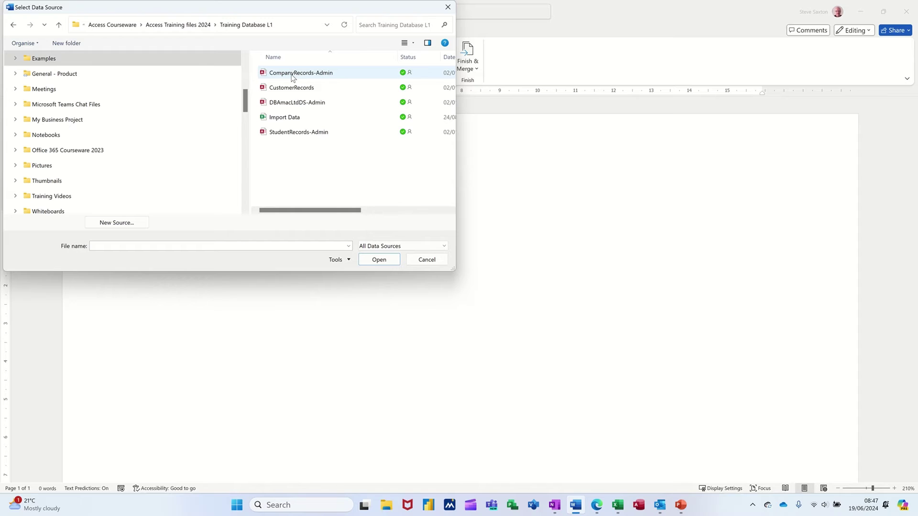
double_click(293, 73)
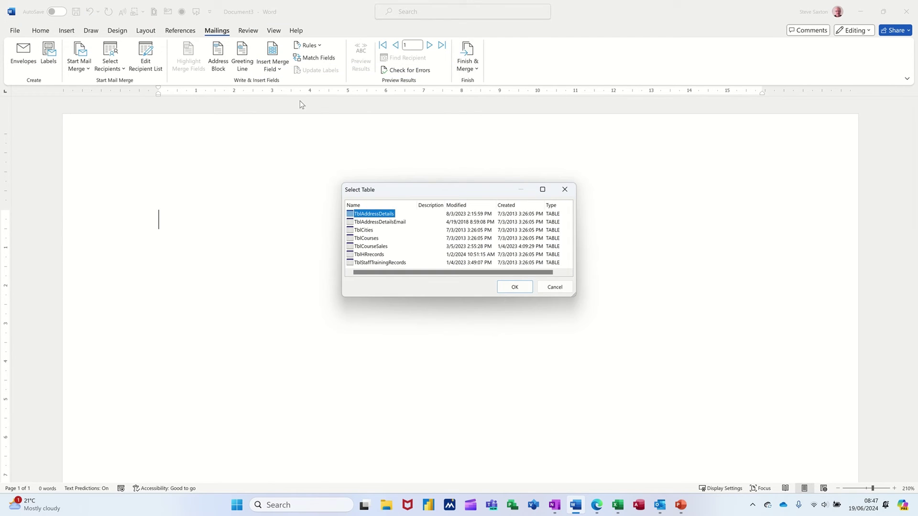
Use TblAddressDetails as recipients and review its records in an enlarged recipient list.
double_click(365, 215)
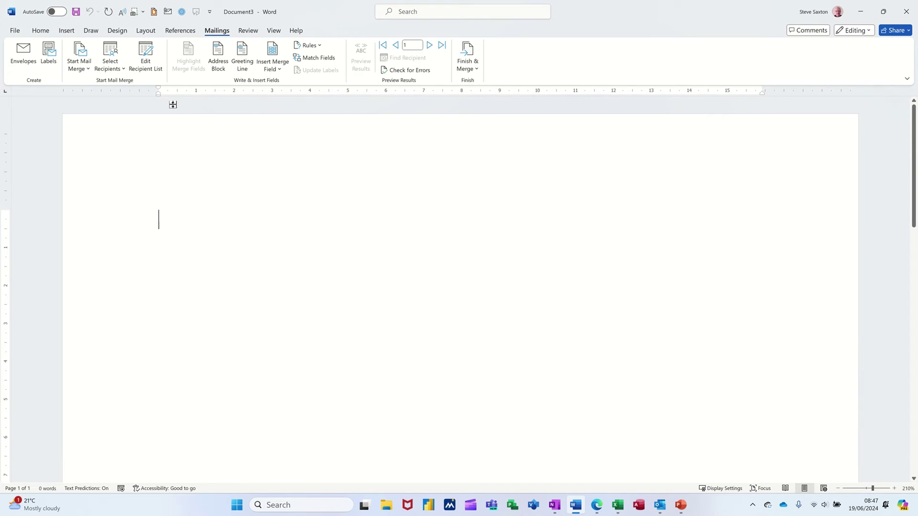
left_click(146, 58)
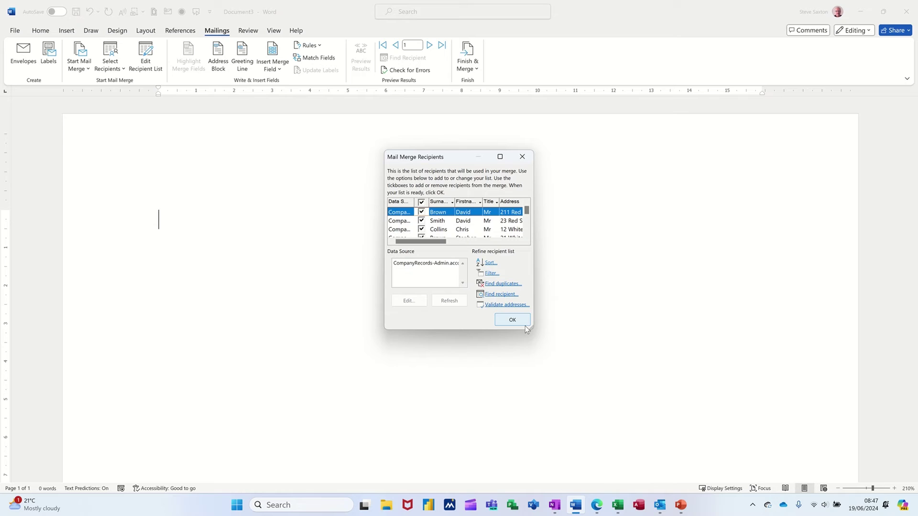
left_click_drag(532, 328, 691, 402)
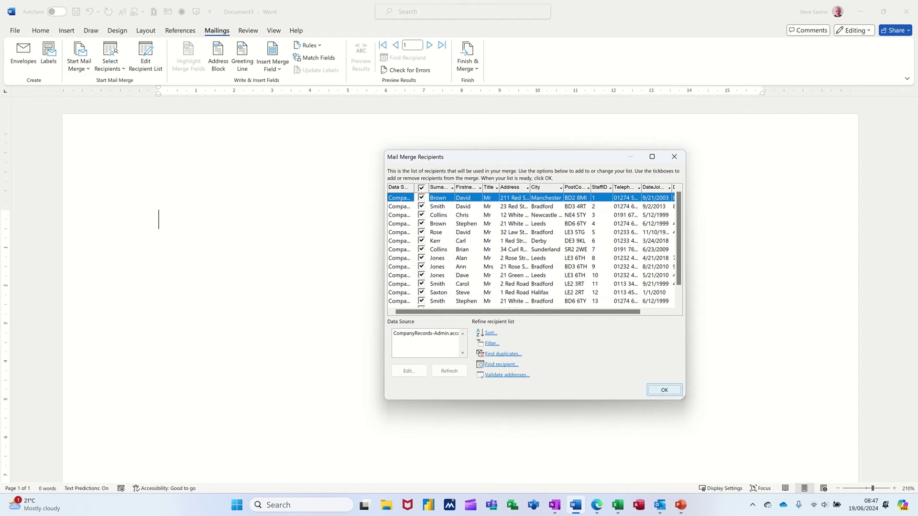
left_click(665, 390)
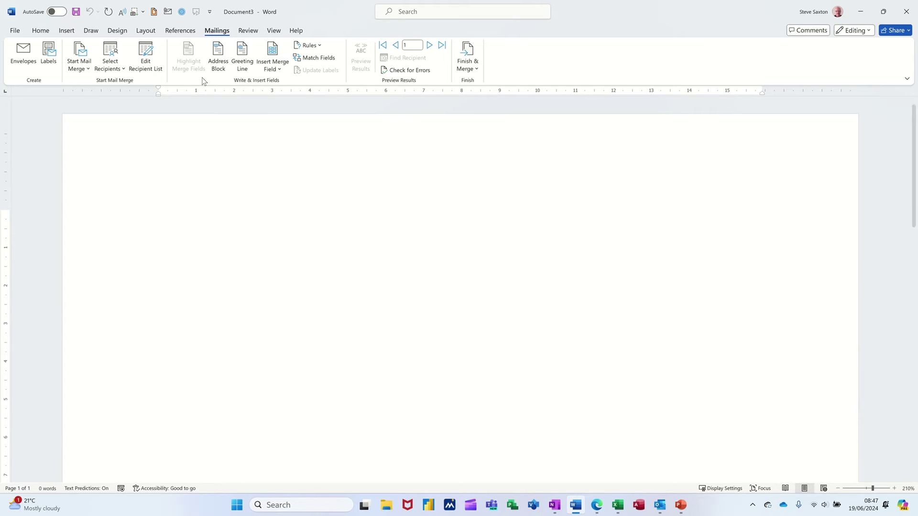
Insert an address block using the title-and-full-name format ('Mr Joshua Randall Jr').
left_click(217, 53)
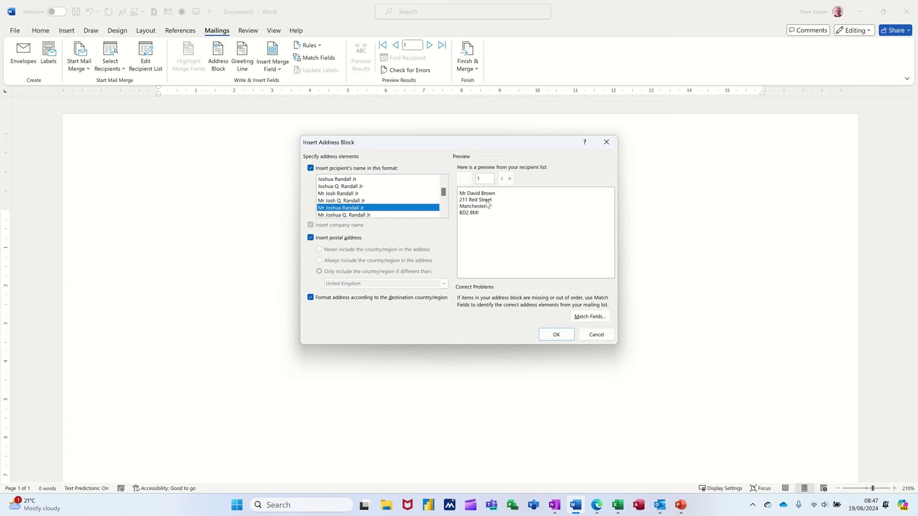
left_click(367, 201)
left_click(363, 194)
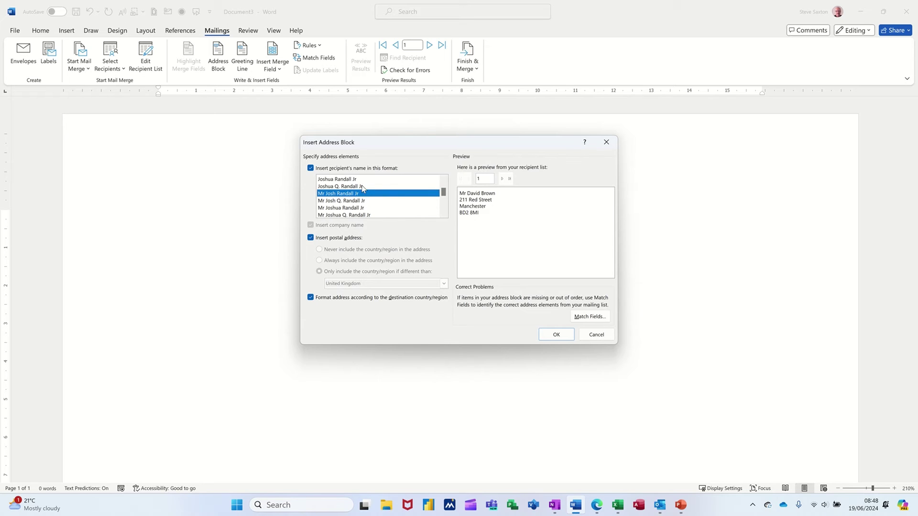
left_click(363, 187)
left_click(362, 181)
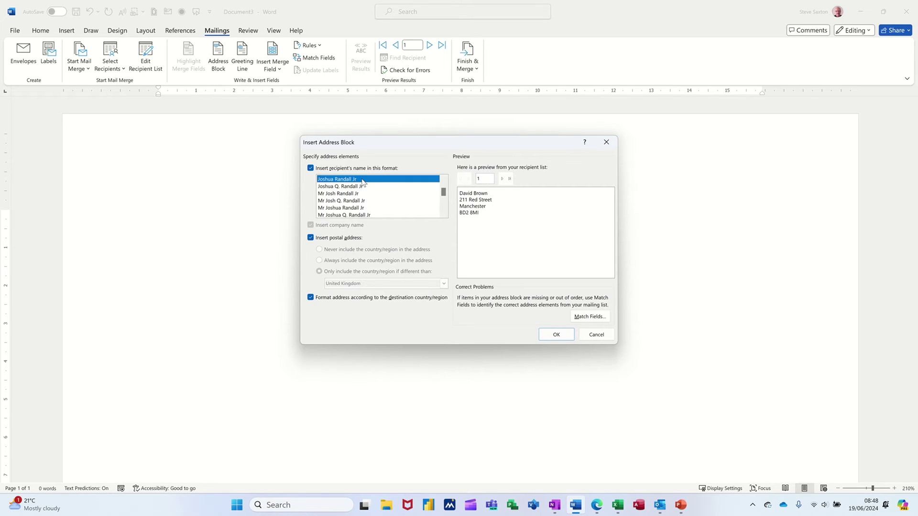
left_click(364, 208)
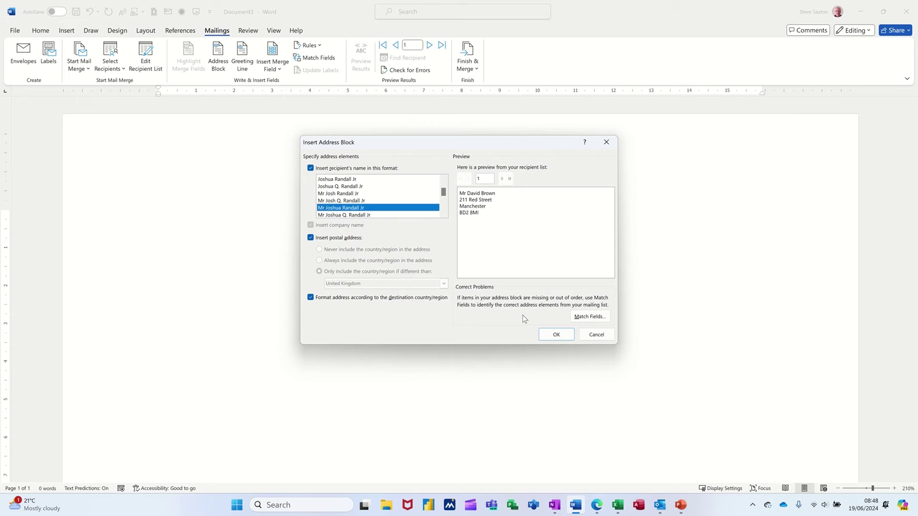
left_click(551, 338)
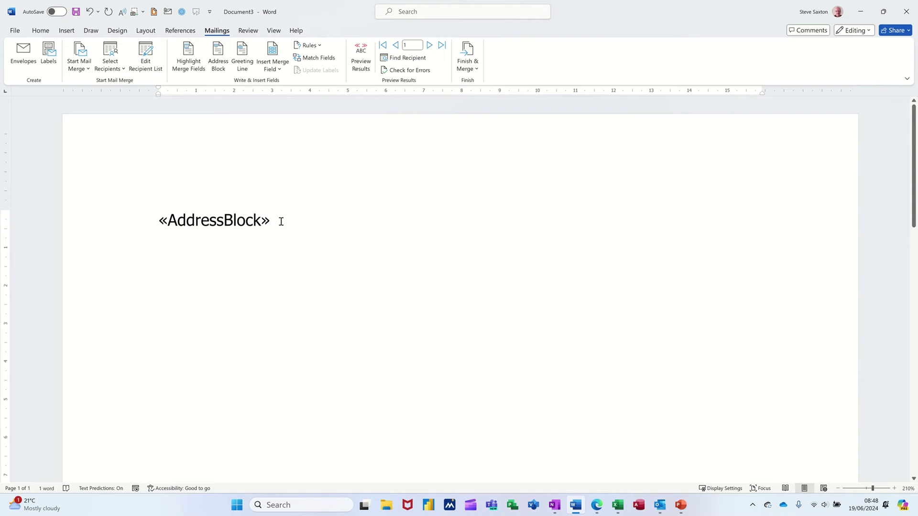
Preview the address block with real recipient data and start a new line below it.
left_click(361, 51)
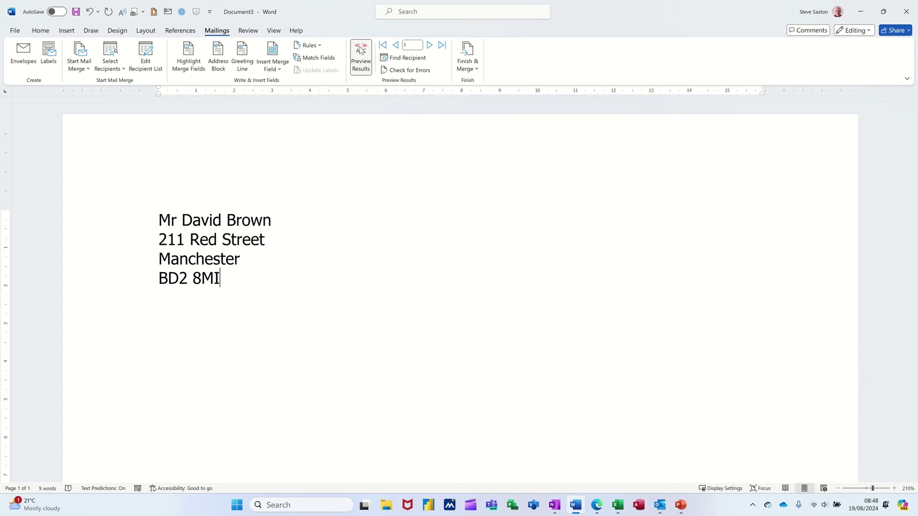
key("Return")
left_click(249, 69)
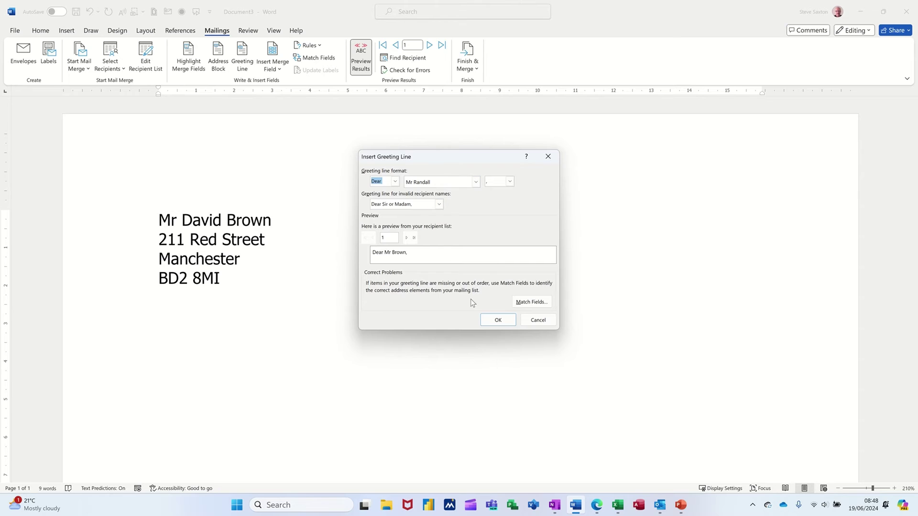
Type 'Dear' followed by the Firstname merge field as the letter's greeting.
left_click(530, 321)
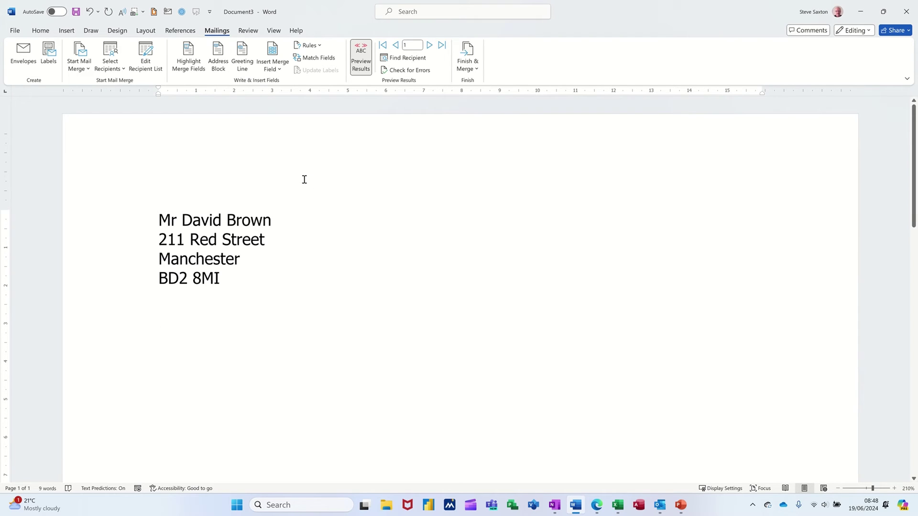
left_click(278, 70)
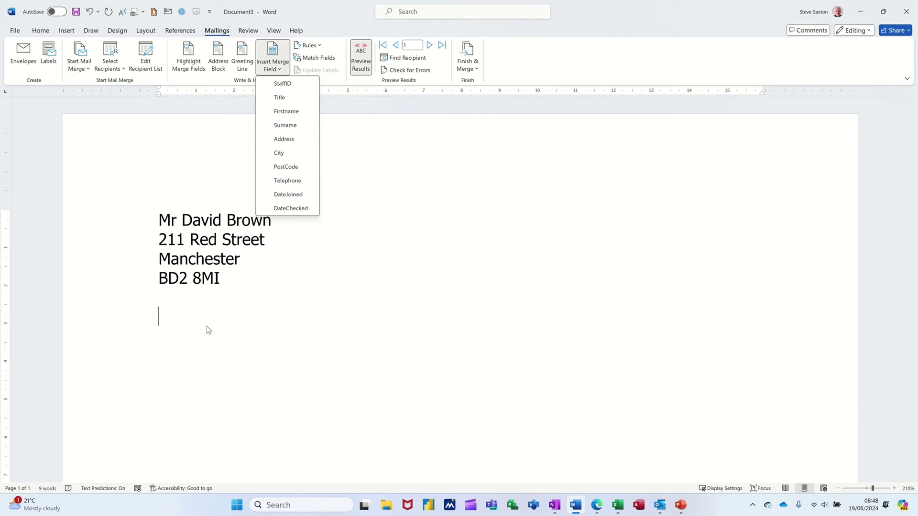
left_click(164, 321)
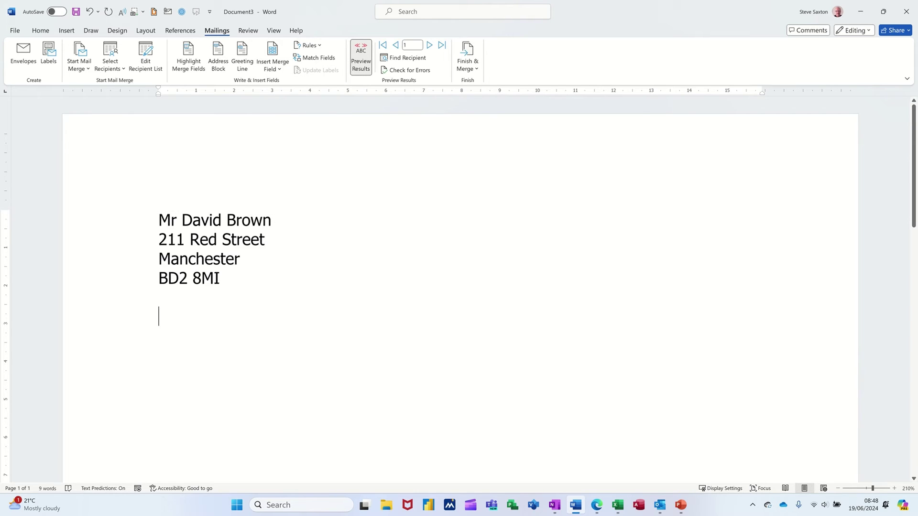
type("Dear")
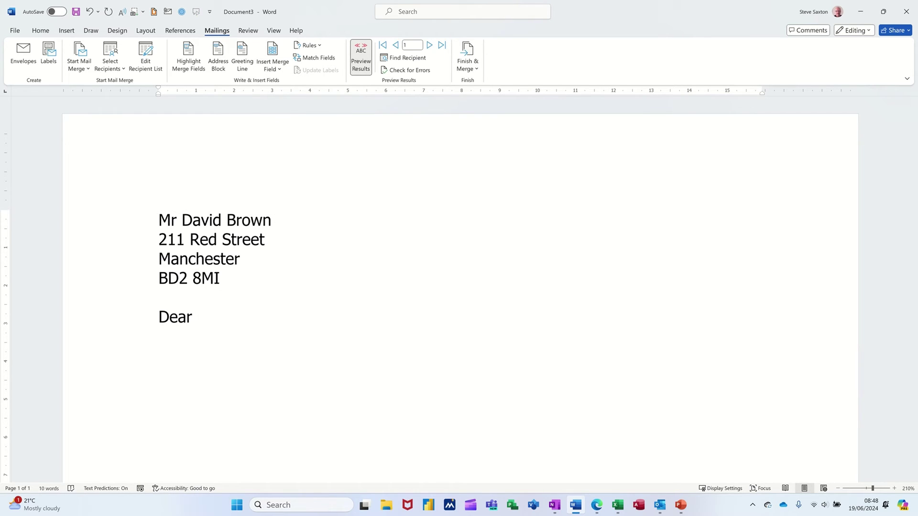
left_click(276, 69)
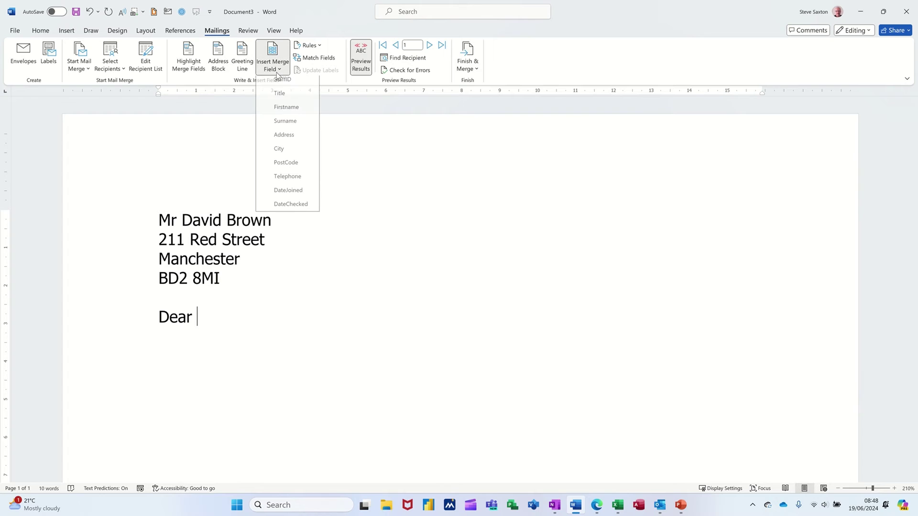
left_click(301, 110)
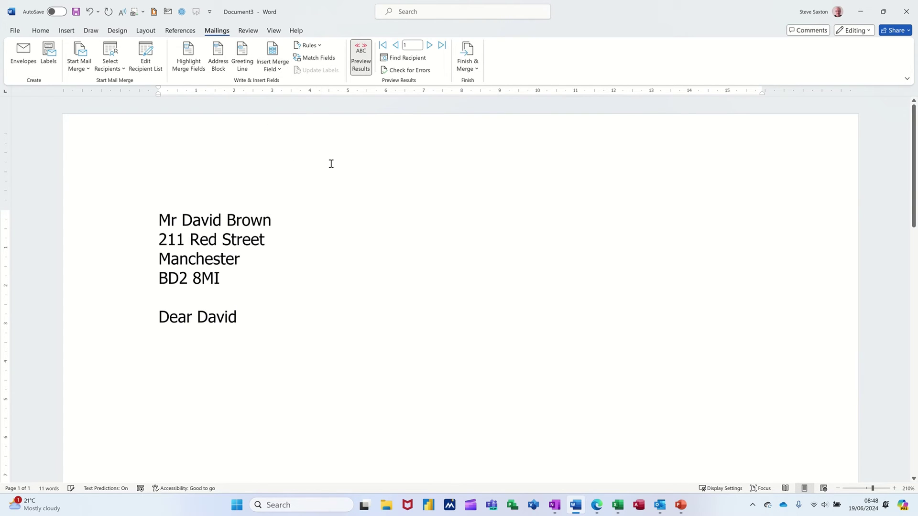
left_click(360, 66)
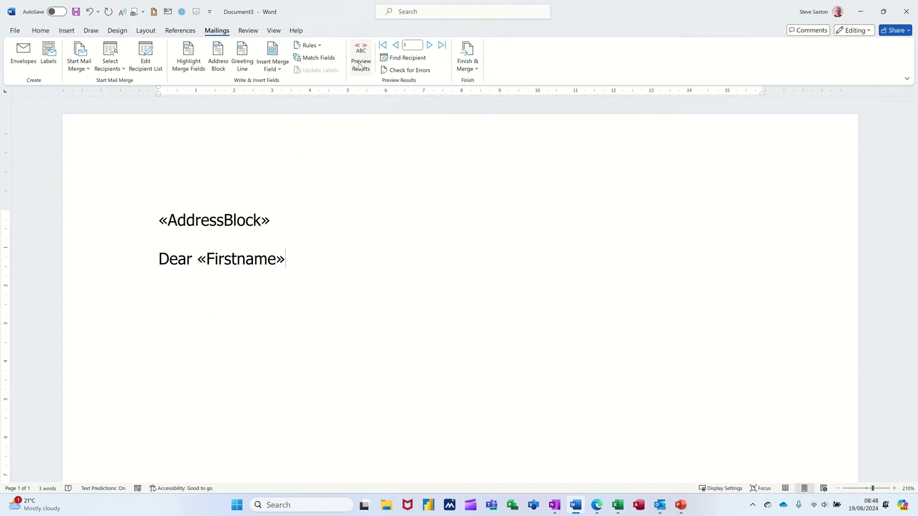
left_click(360, 66)
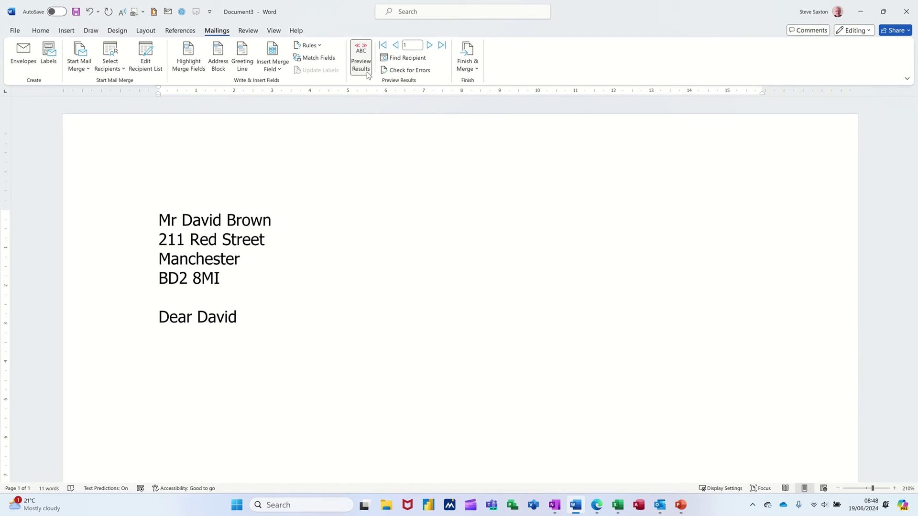
Add a new line 'How did you like' followed by the City merge field.
key("Return")
key("Return")
type("How did you like")
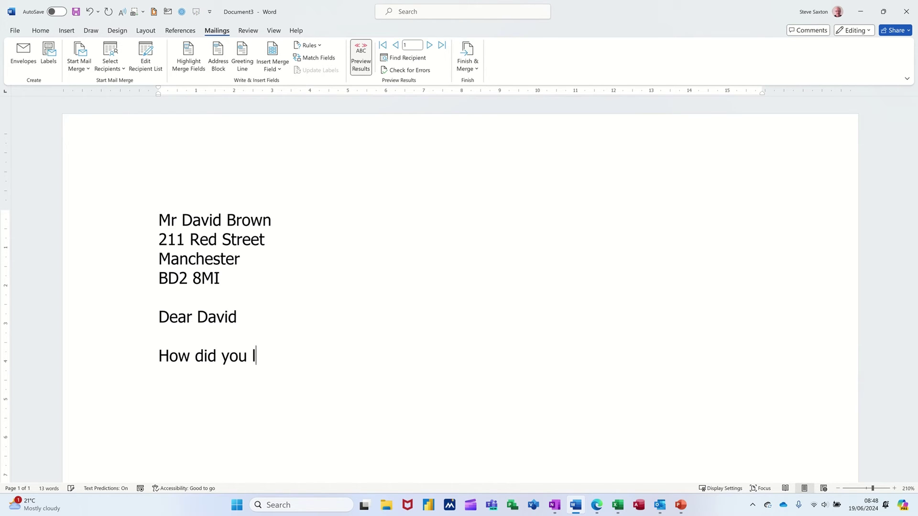
left_click(273, 69)
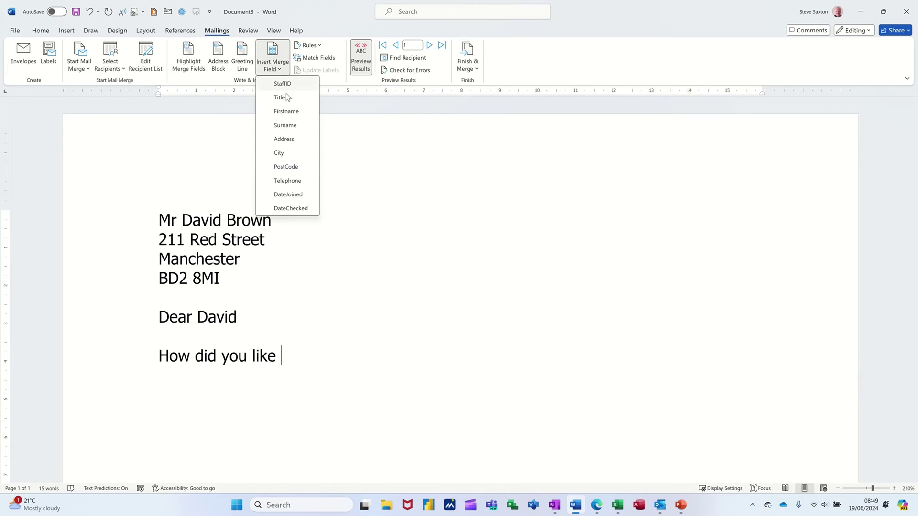
left_click(291, 152)
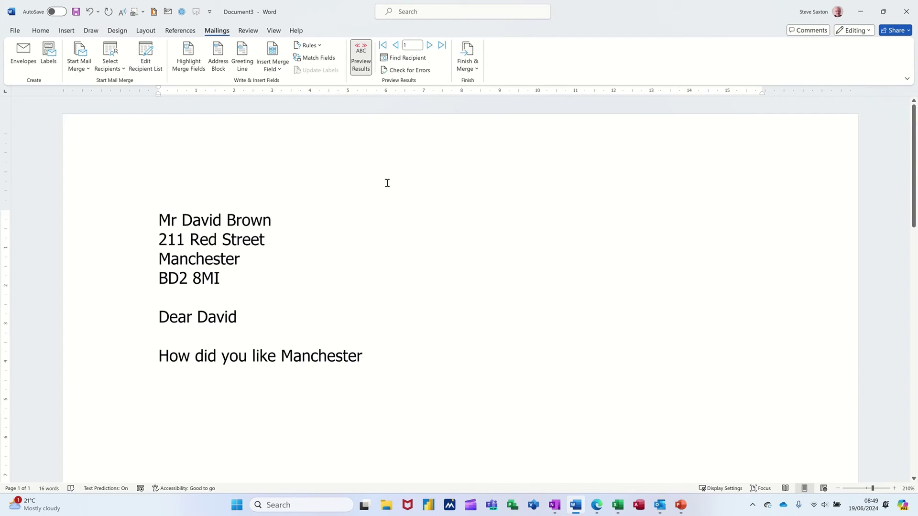
Preview the fourth recipient and end the sentence with ' ....'.
left_click(431, 46)
left_click(430, 47)
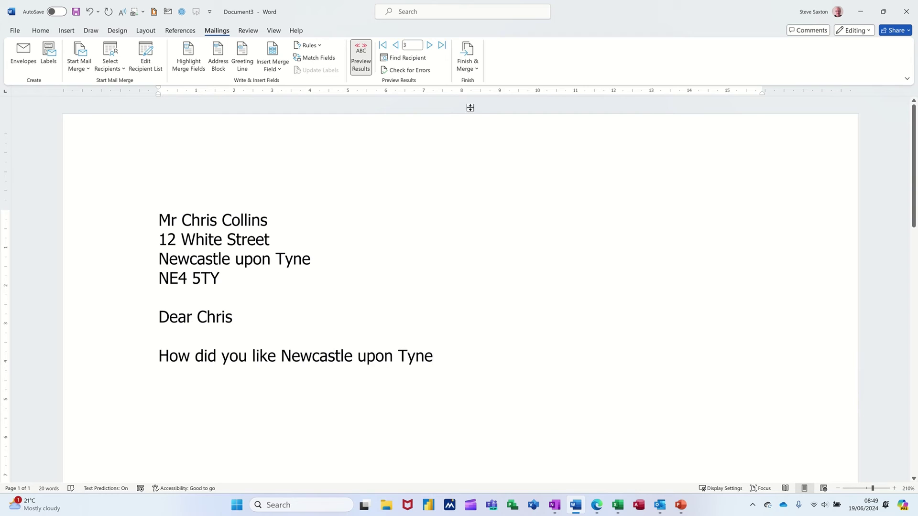
left_click(430, 46)
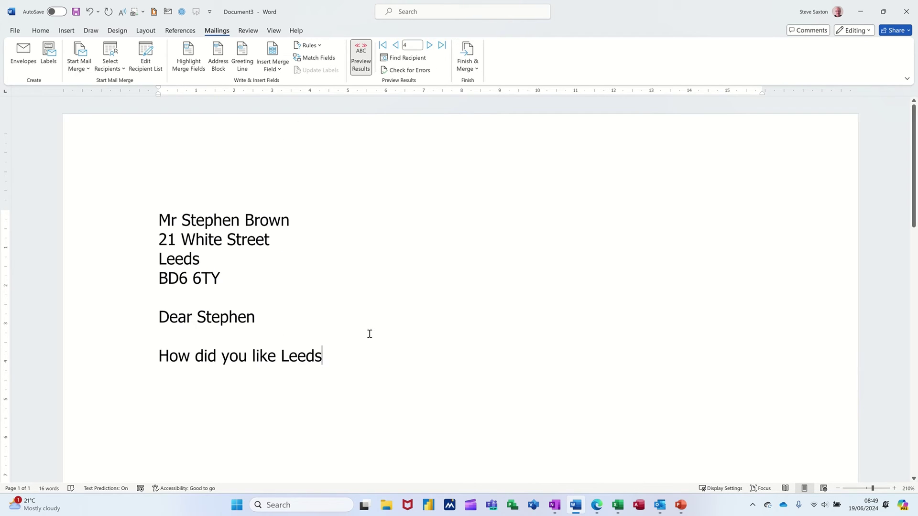
left_click(281, 67)
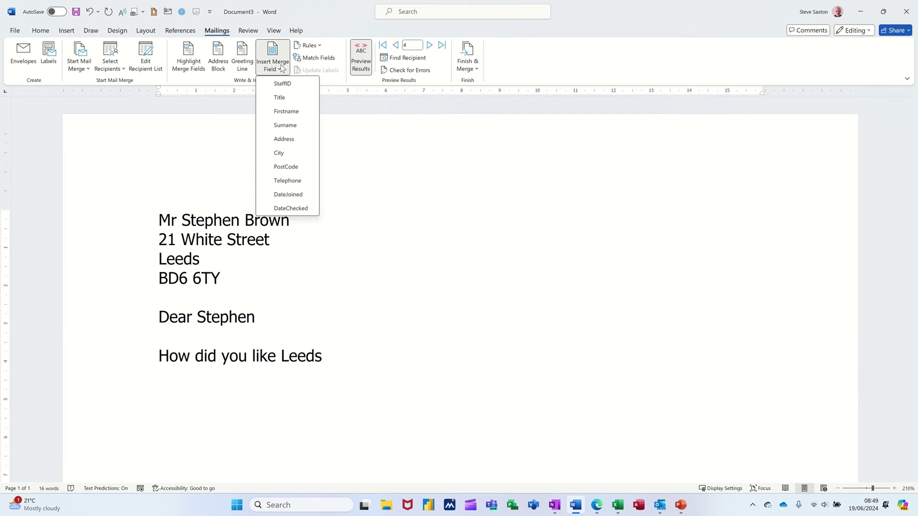
left_click(332, 82)
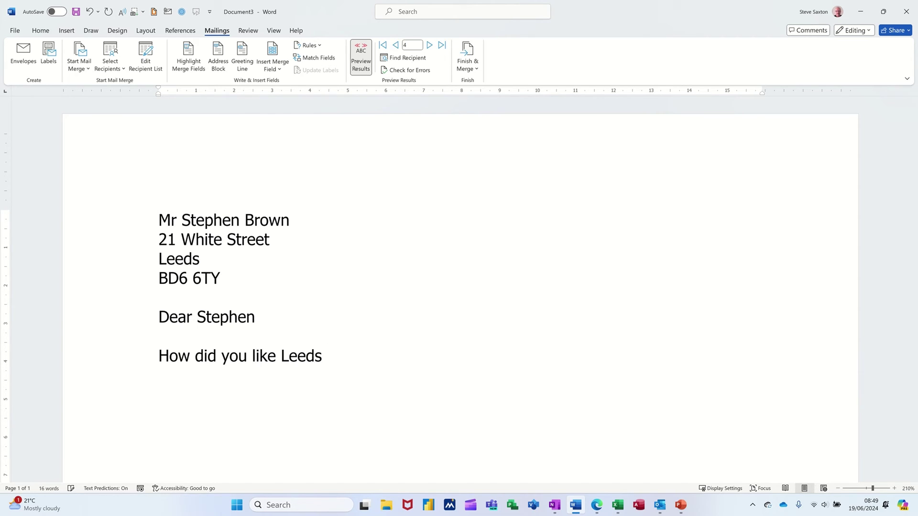
type("....")
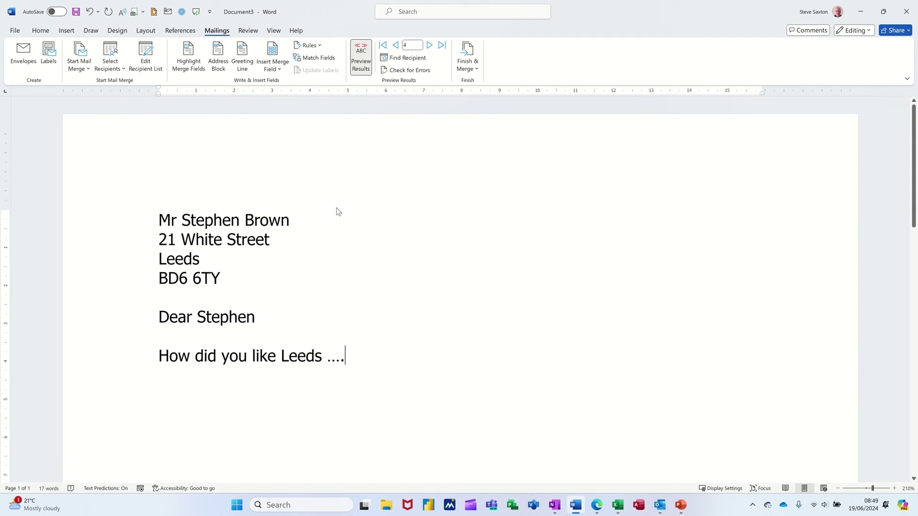
Save the letter as 'main letter' in Documents, declining the compatibility check and keeping OpenDocument format.
key("F12")
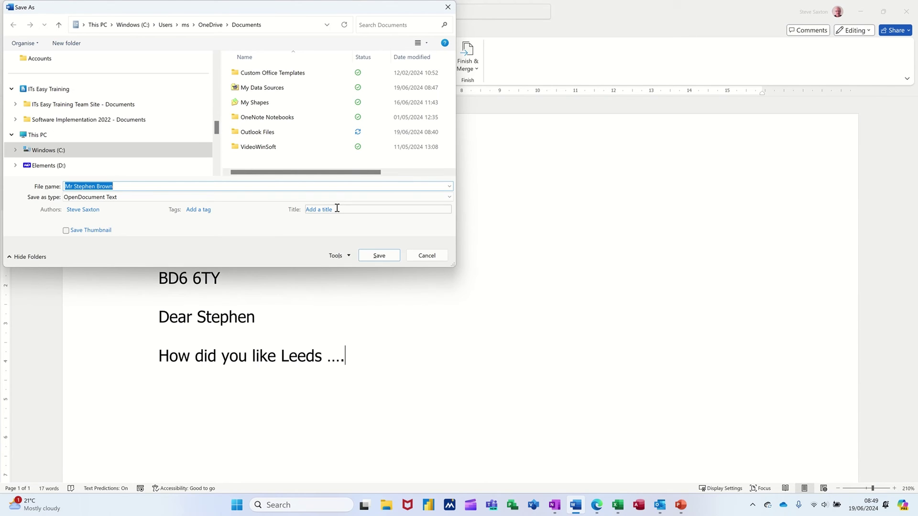
type("m")
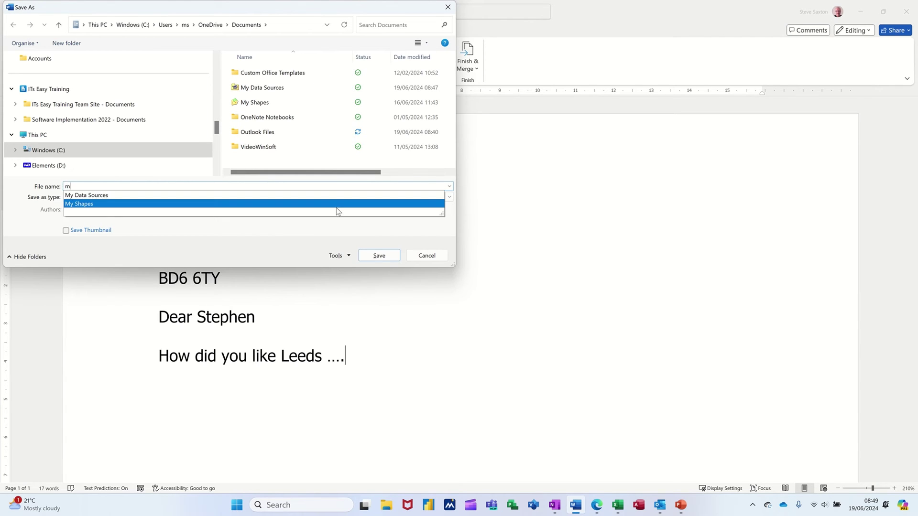
type("ain letter")
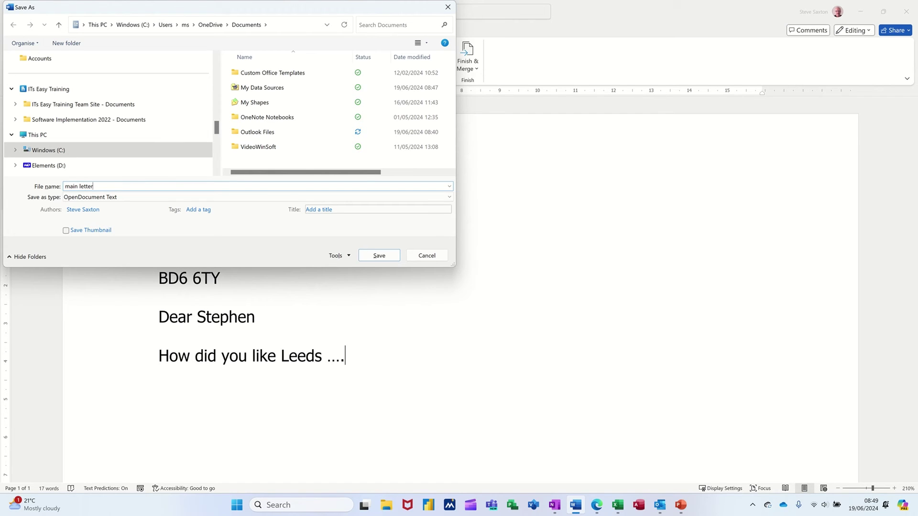
key("ctrl+a")
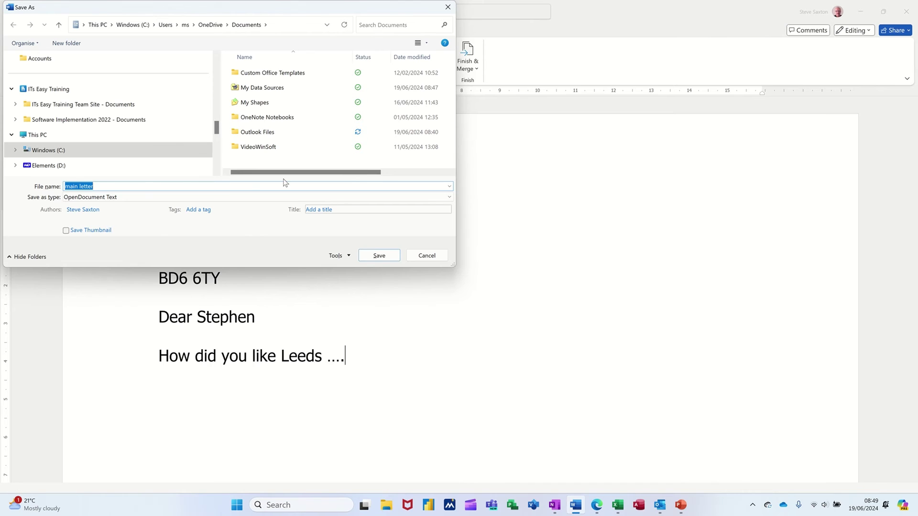
left_click(286, 184)
key("Return")
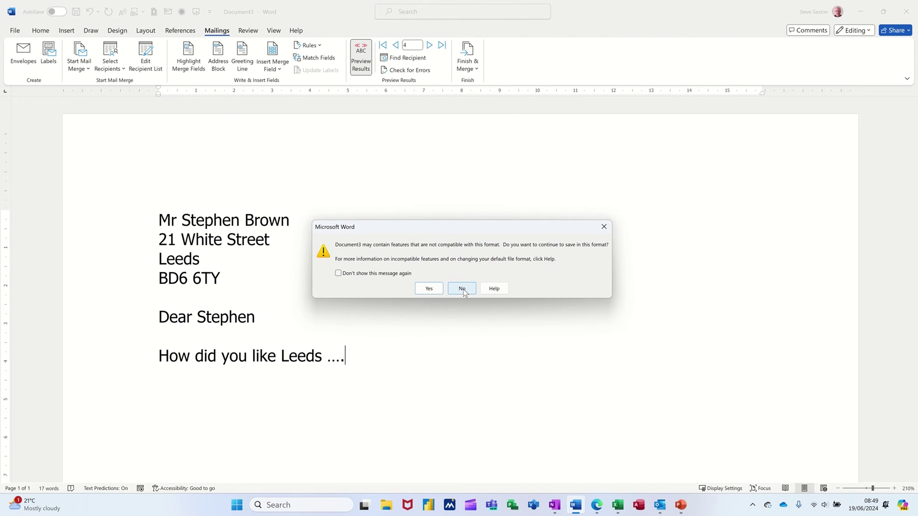
left_click(462, 289)
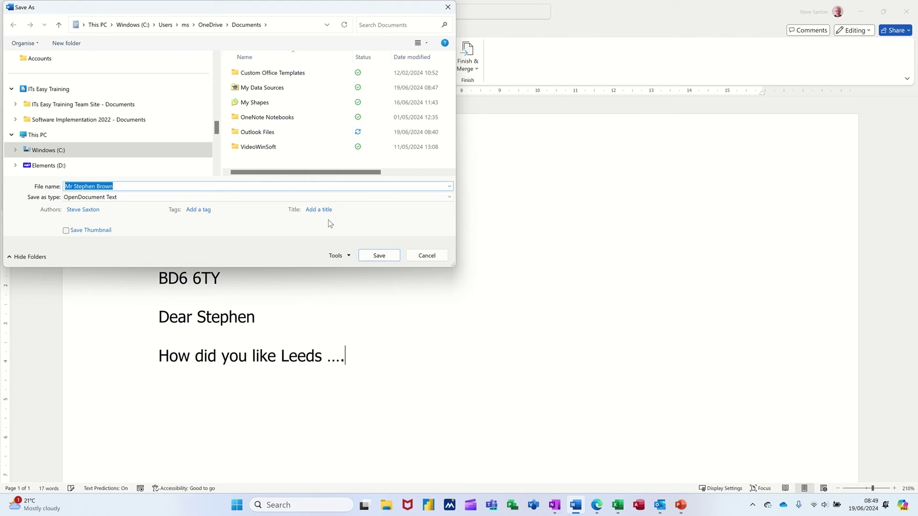
type("main letter")
key("Return")
left_click(428, 288)
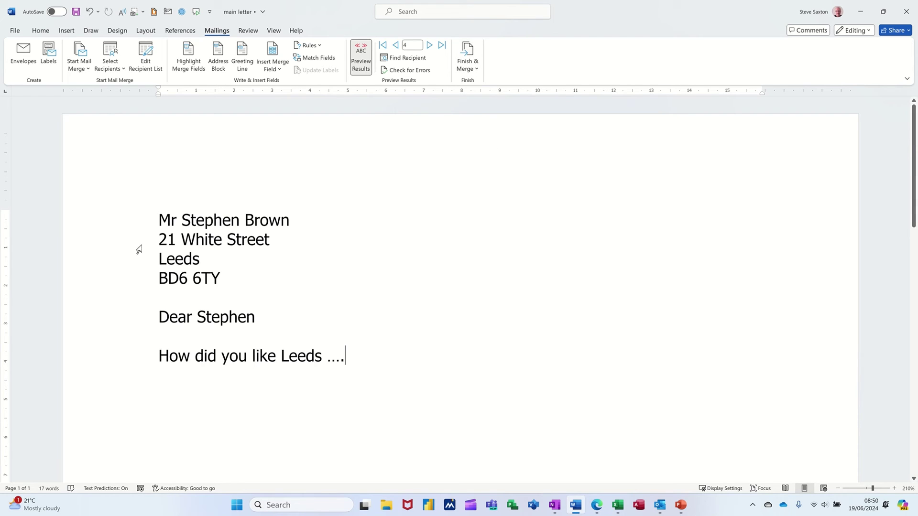
Merge all records into individual editable letters with Finish & Merge > Edit Individual Documents.
left_click(472, 57)
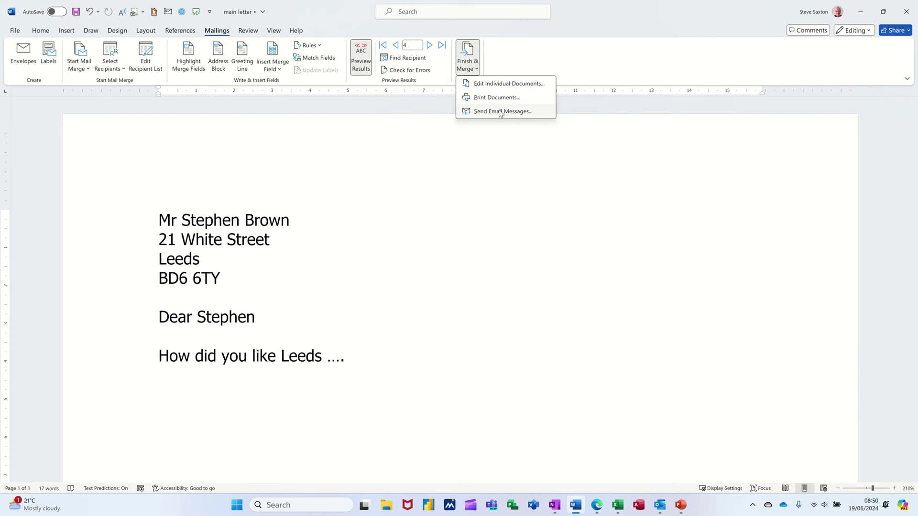
left_click(492, 86)
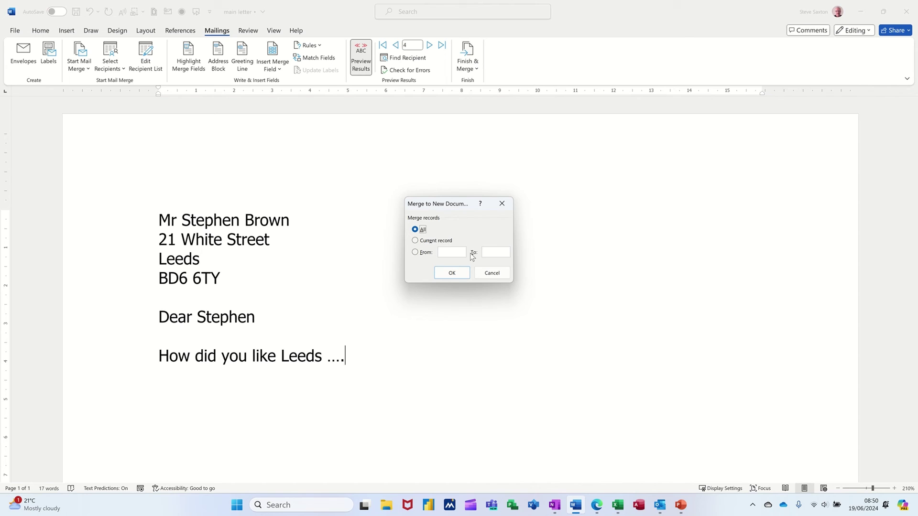
left_click(452, 273)
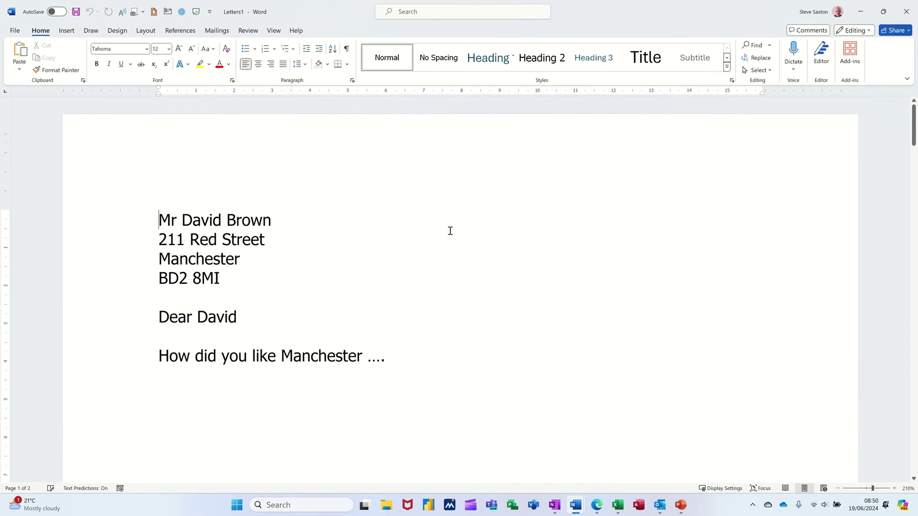
Scroll through the 15 merged letters in Letters1, then close the document.
scroll(472, 238, "down", 4)
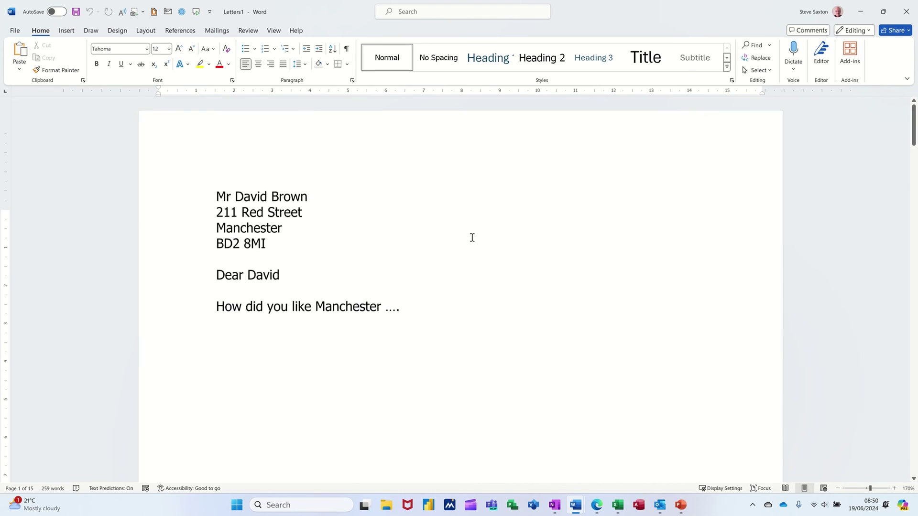
scroll(472, 238, "down", 8)
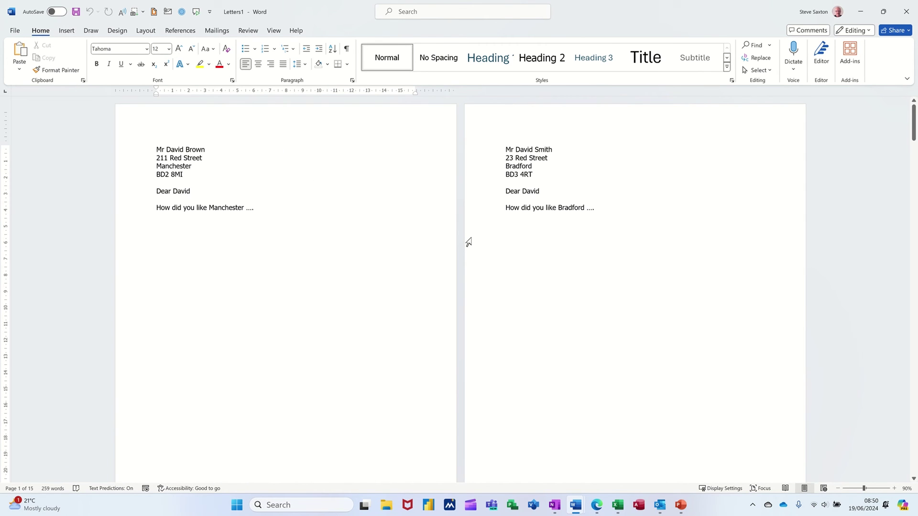
scroll(469, 242, "down", 5)
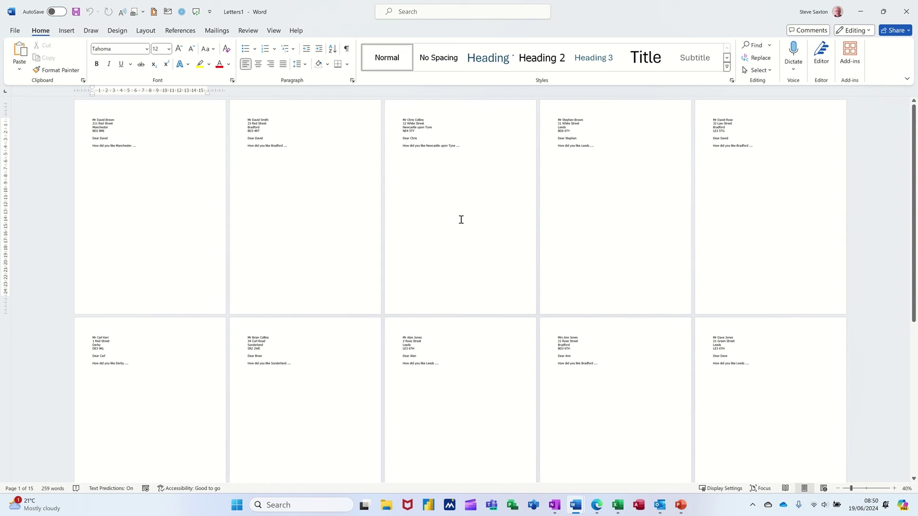
scroll(500, 283, "down", 2)
scroll(501, 284, "down", 8)
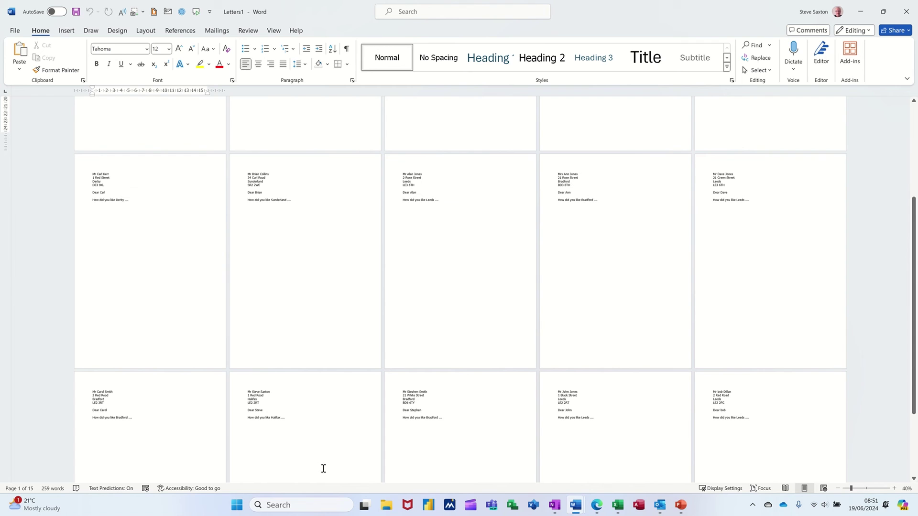
key("ctrl+w")
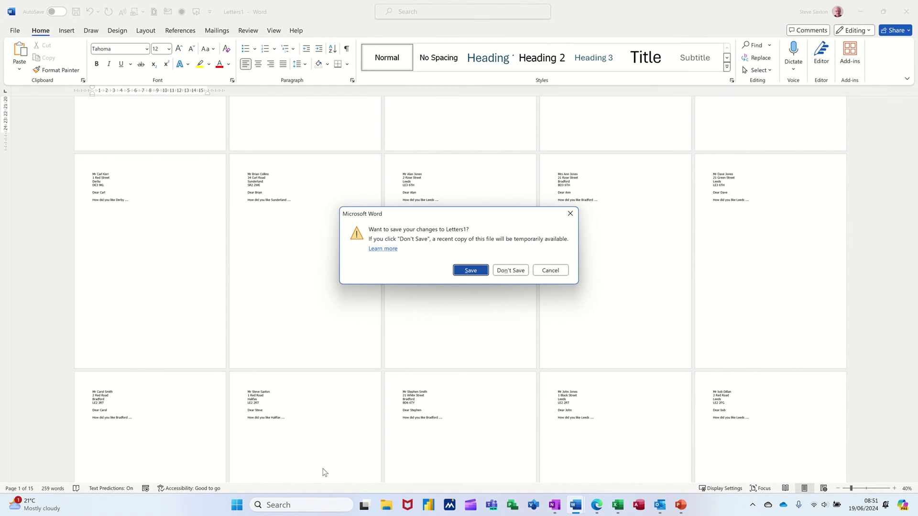
Discard Letters1, preview record 15, then save 'main letter' in its current format and close it.
key("n")
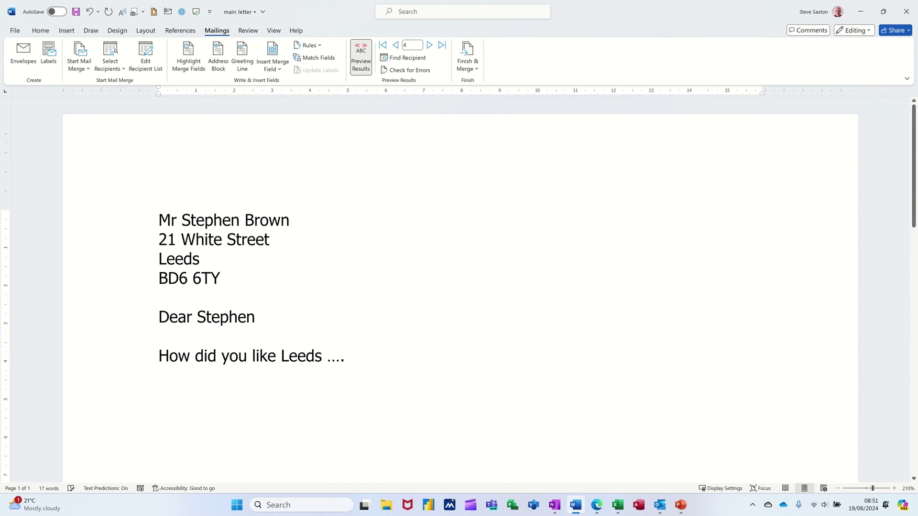
left_click(442, 45)
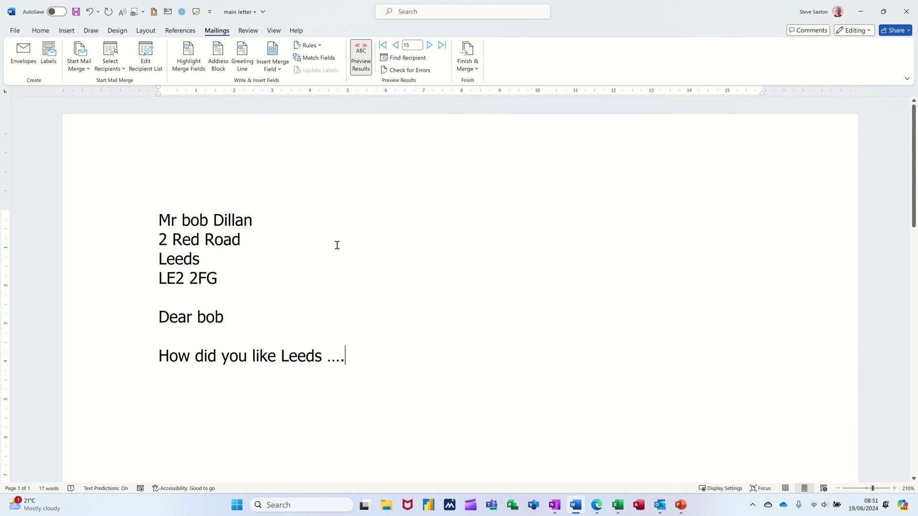
key("alt+F4")
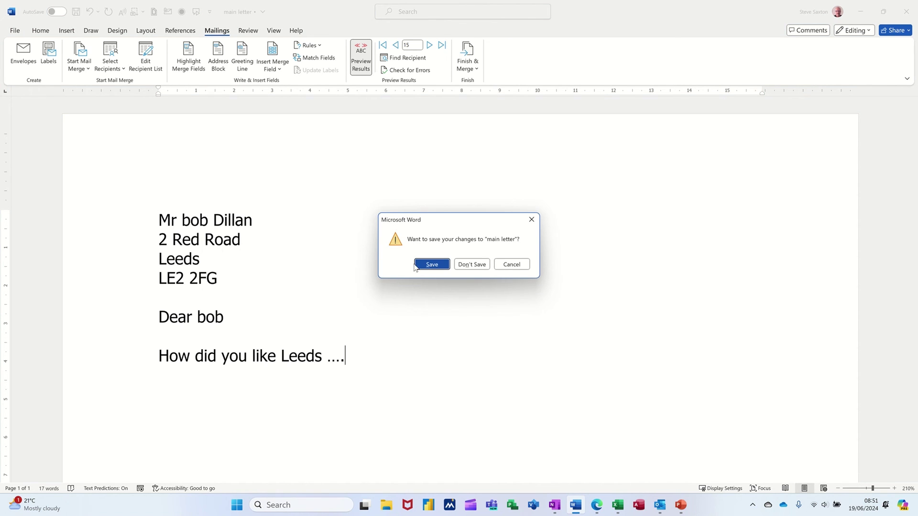
left_click(417, 268)
left_click(423, 289)
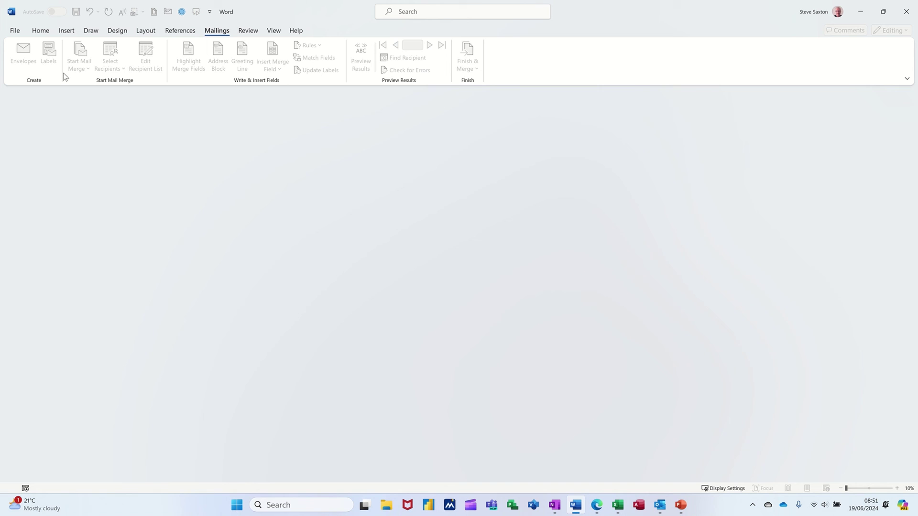
Reopen 'main letter' from Recent files and accept its TblAddressDetails SQL query.
left_click(15, 31)
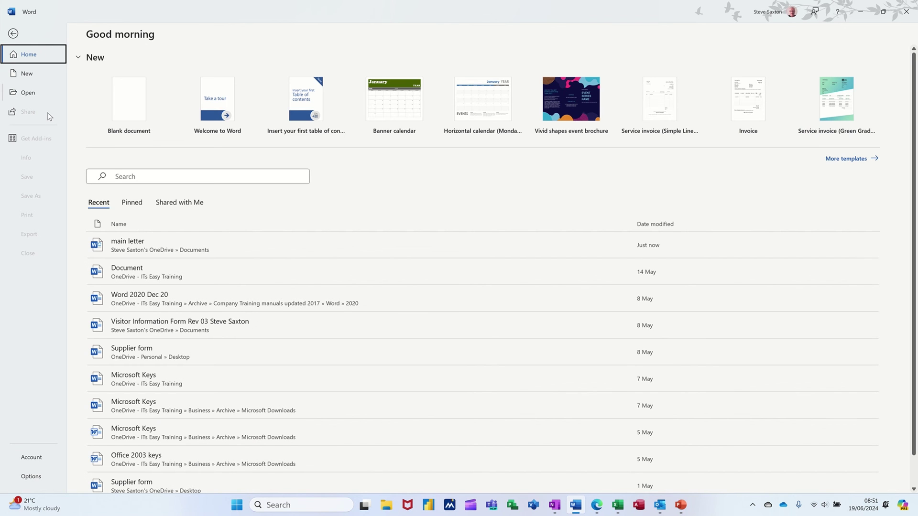
left_click(139, 247)
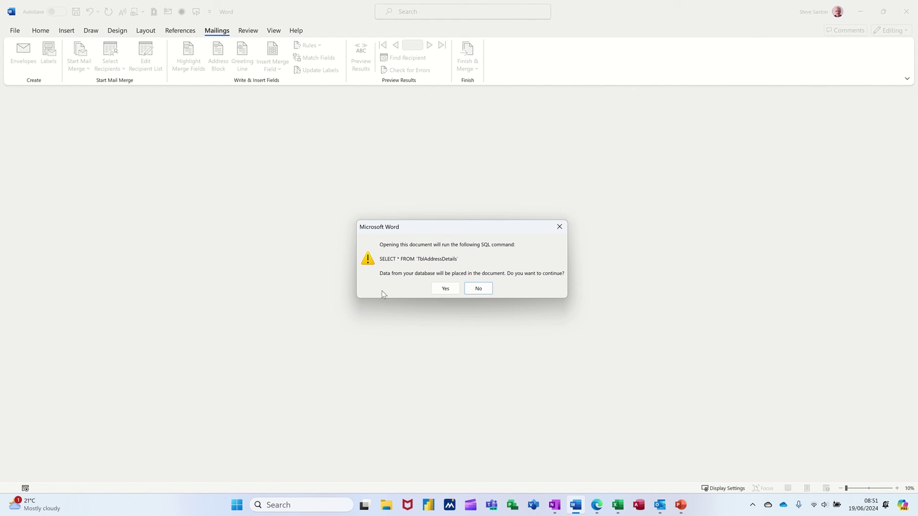
left_click(444, 289)
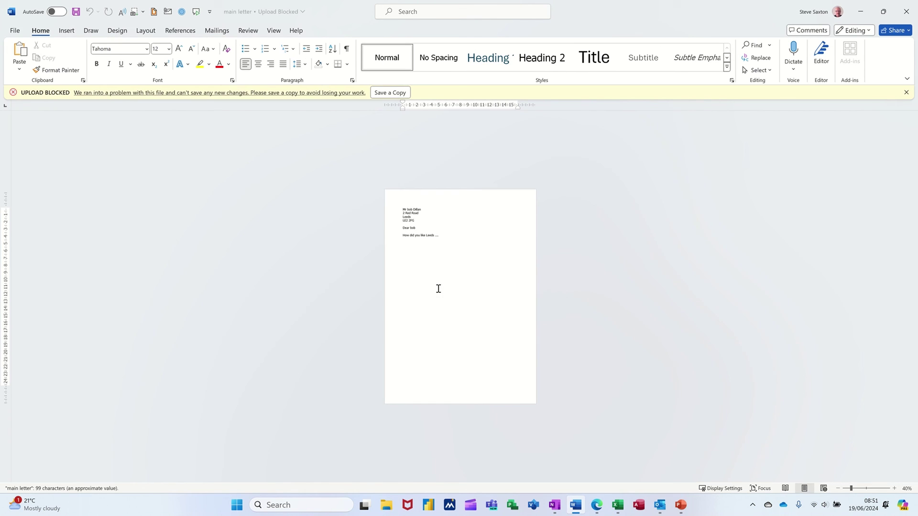
scroll(644, 313, "up", 9)
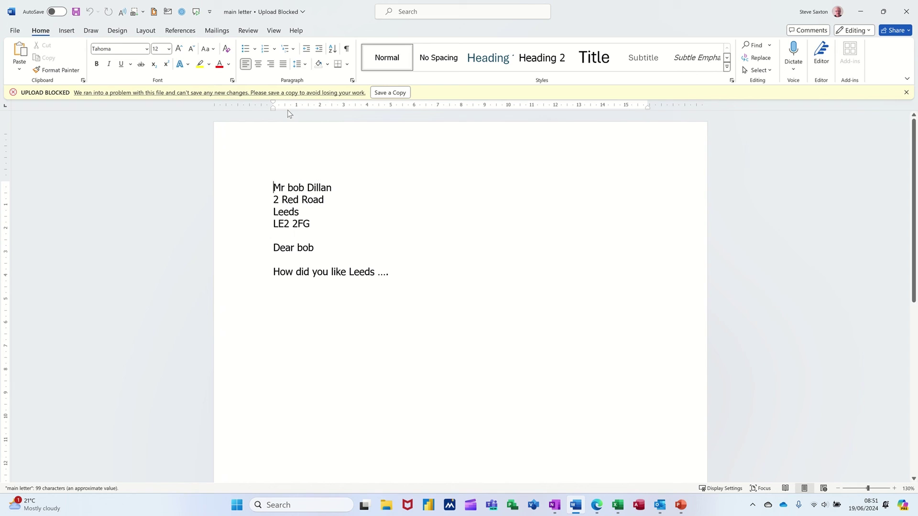
left_click(213, 30)
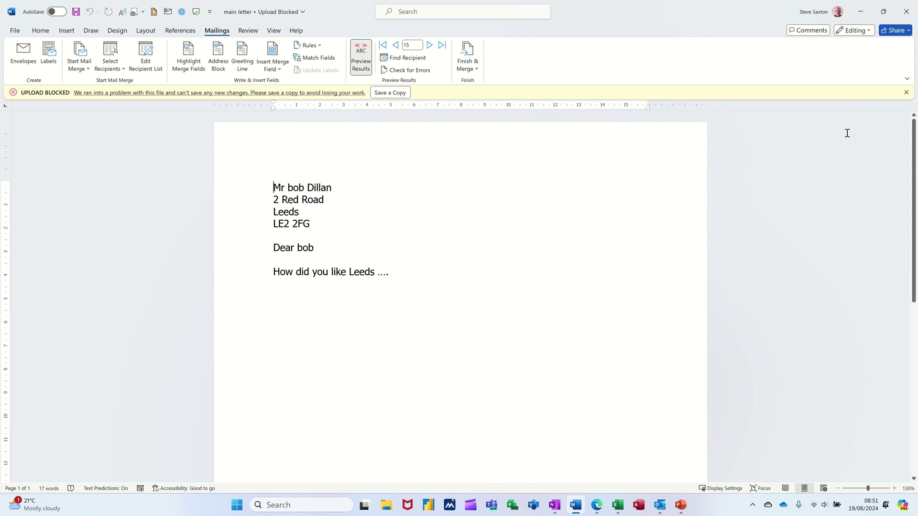
Dismiss the Upload Blocked bar and preview recipient record 1 with its Leeds address.
left_click(906, 92)
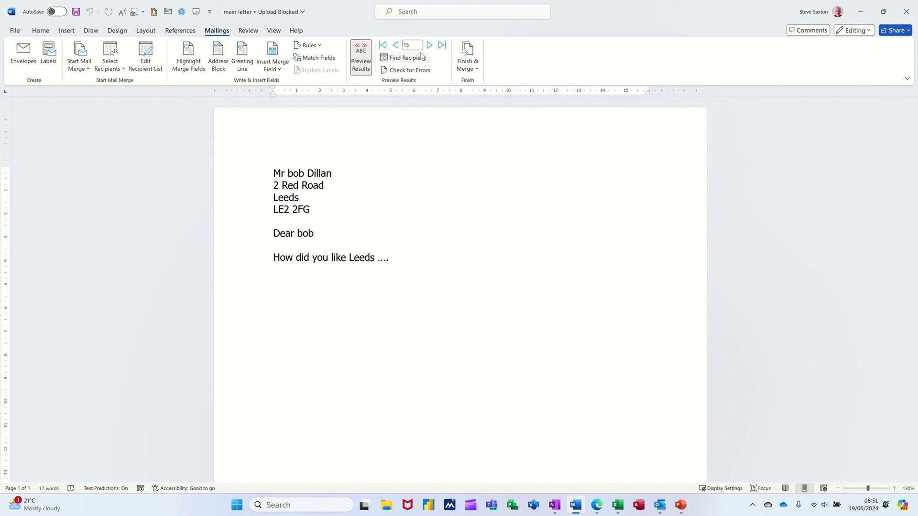
left_click(385, 45)
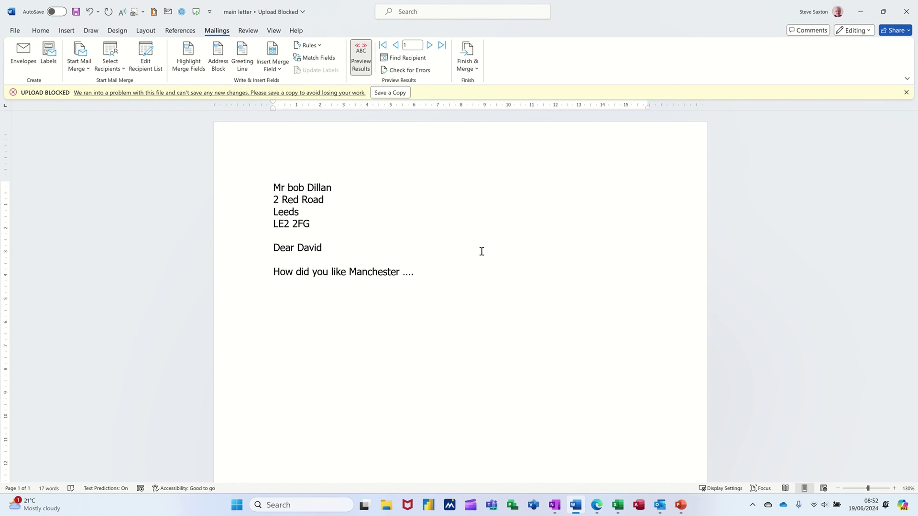
left_click(477, 72)
left_click(500, 87)
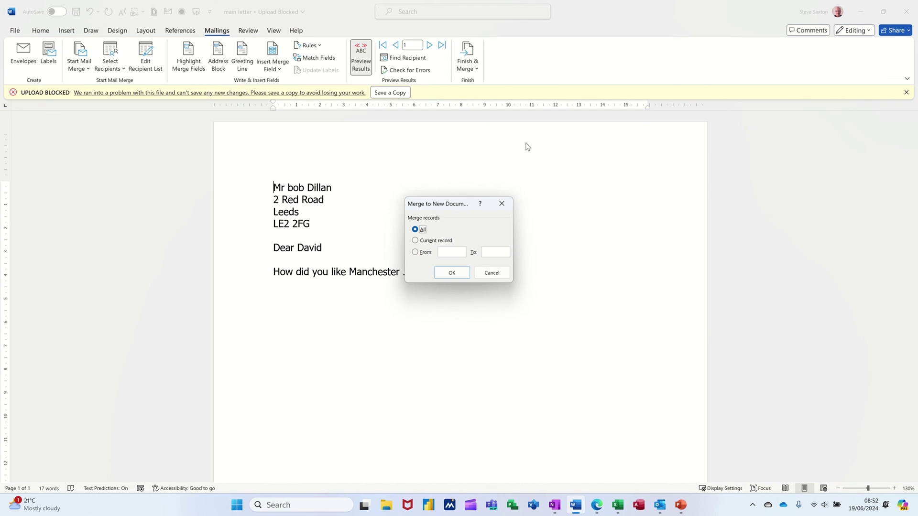
left_click(461, 273)
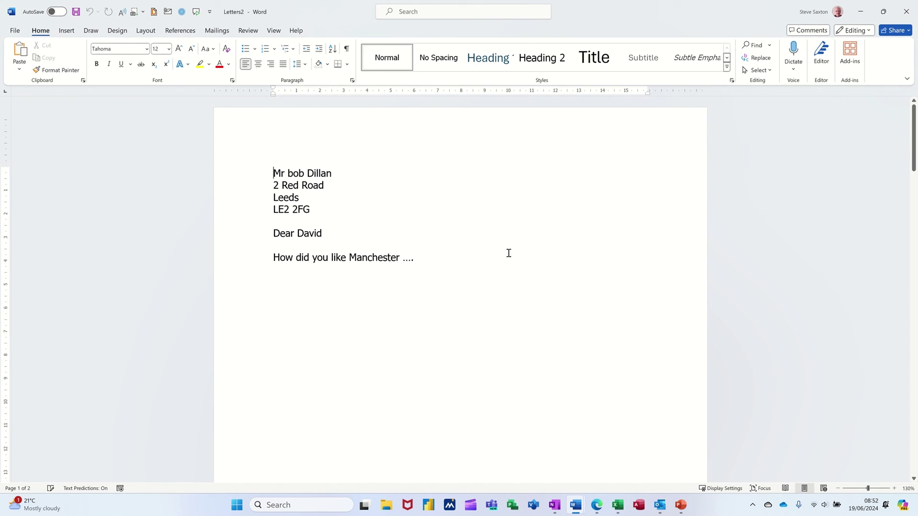
scroll(570, 257, "down", 9, "ctrl")
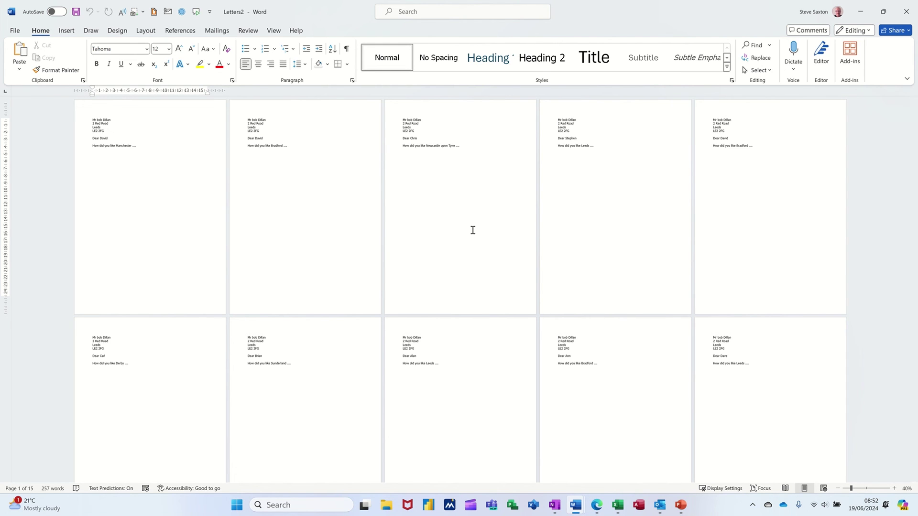
key("alt+F4")
key("n")
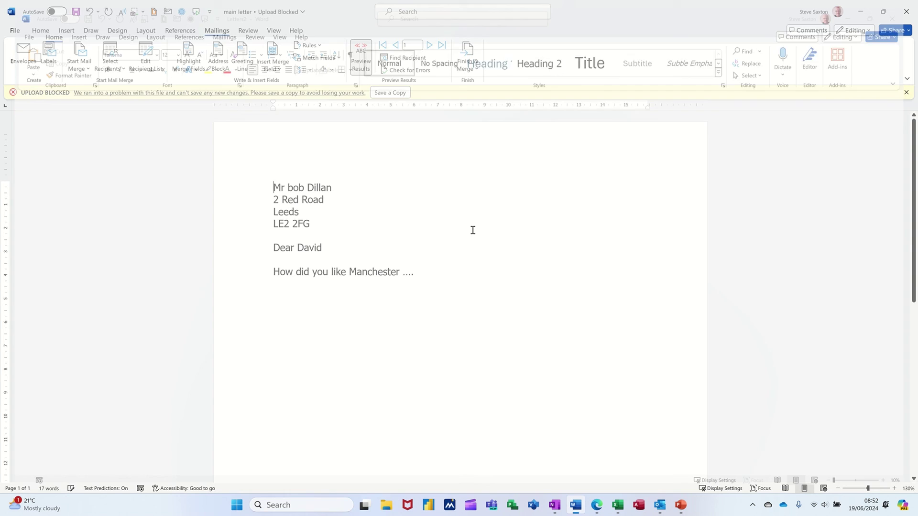